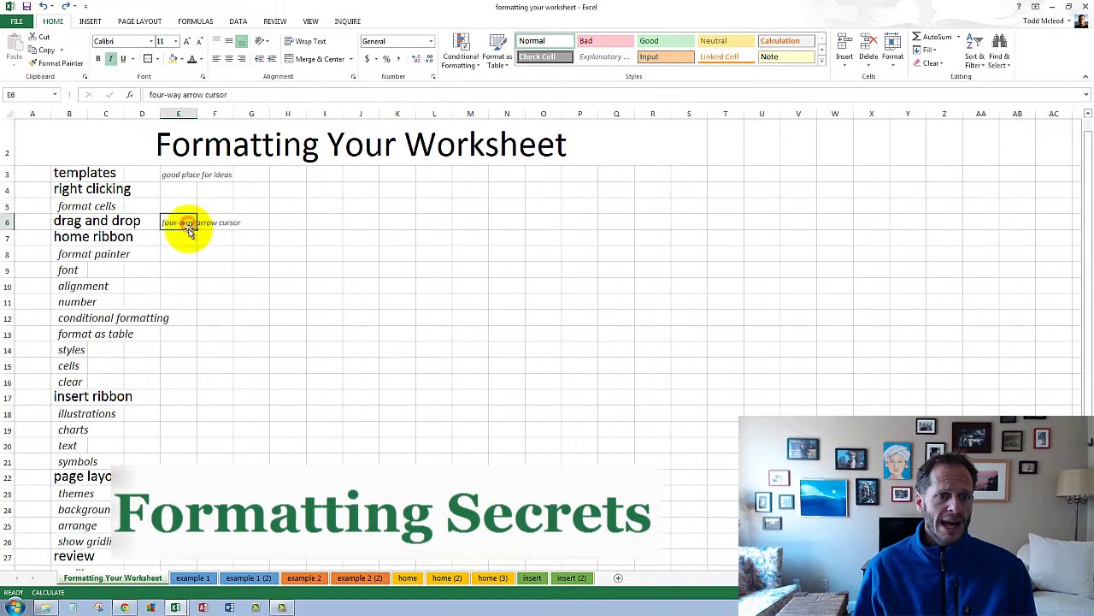
mouse_move(183, 220)
mouse_down()
mouse_move(276, 245)
mouse_move(430, 237)
mouse_move(191, 232)
mouse_up()
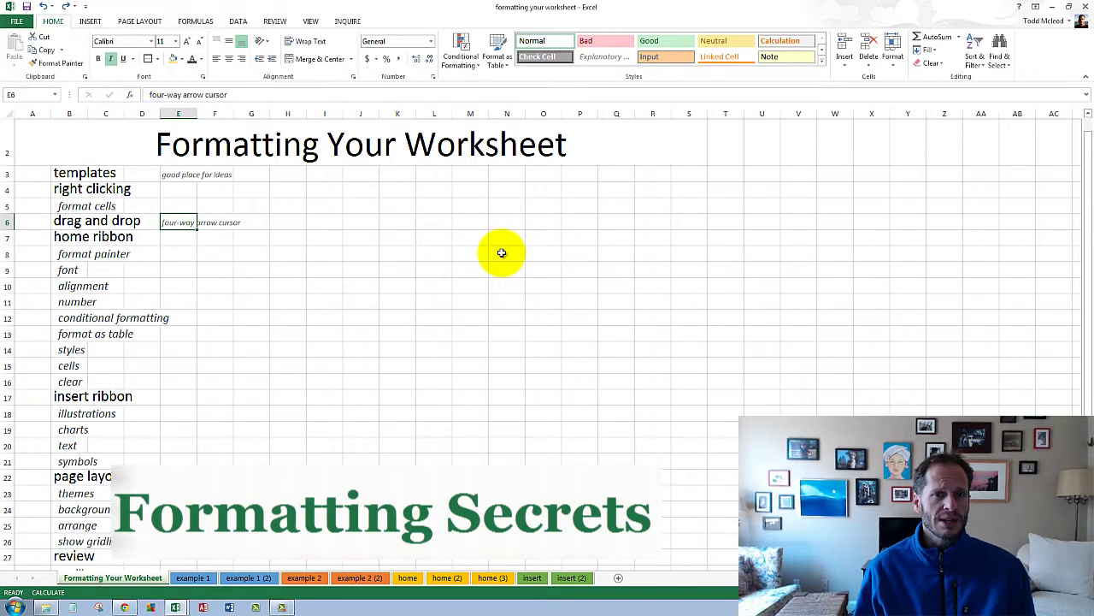
click(501, 65)
click(501, 65)
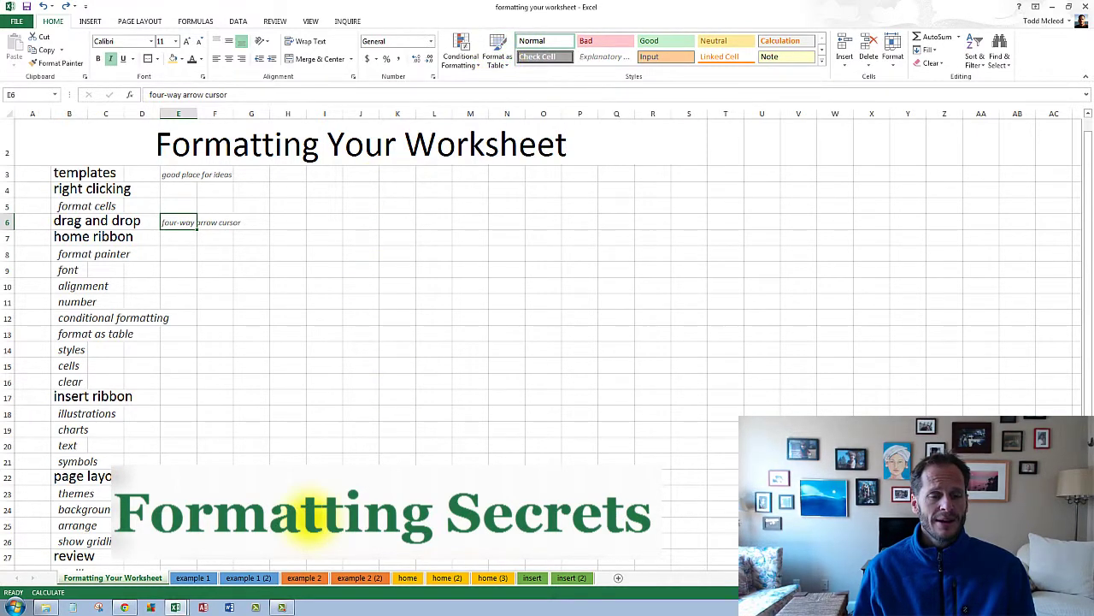
Look over the example 1 (2) and example 2 sheets and read the topic outline on the Formatting Your Worksheet sheet
click(207, 579)
click(237, 579)
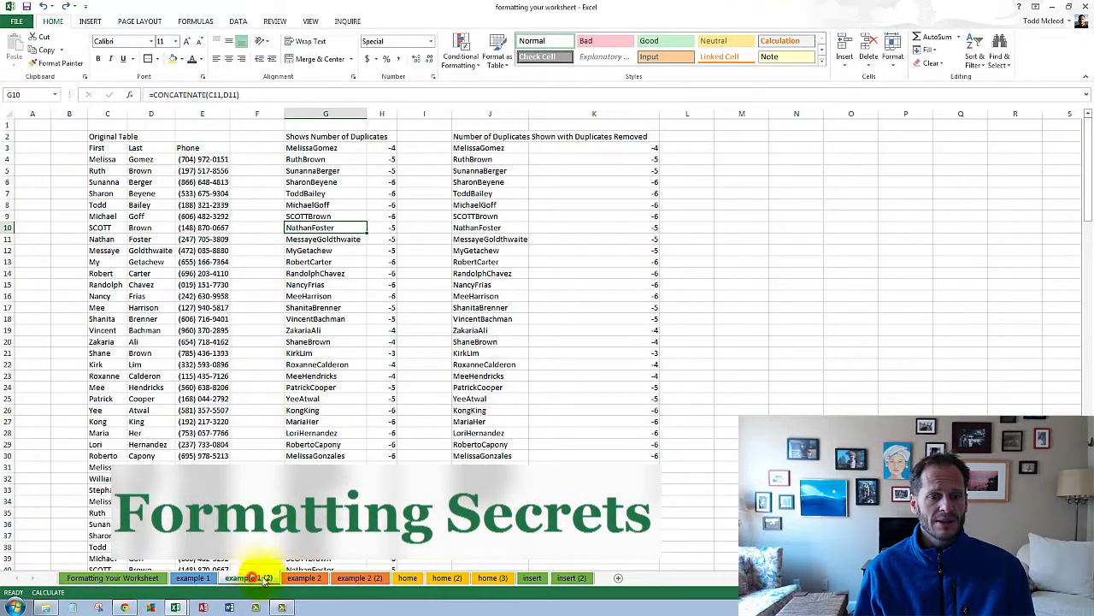
click(312, 579)
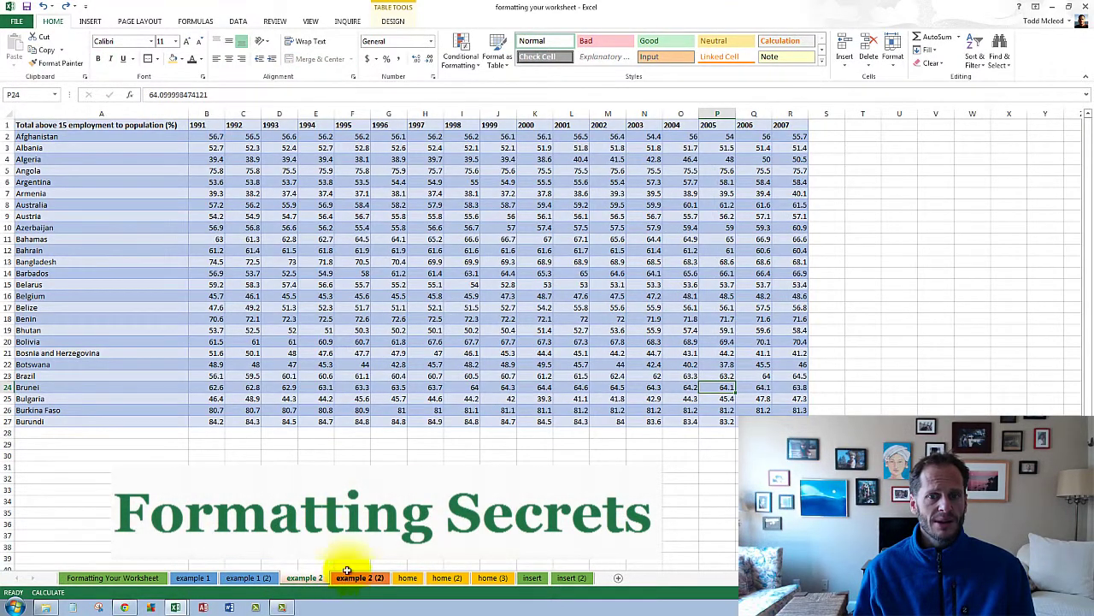
click(147, 577)
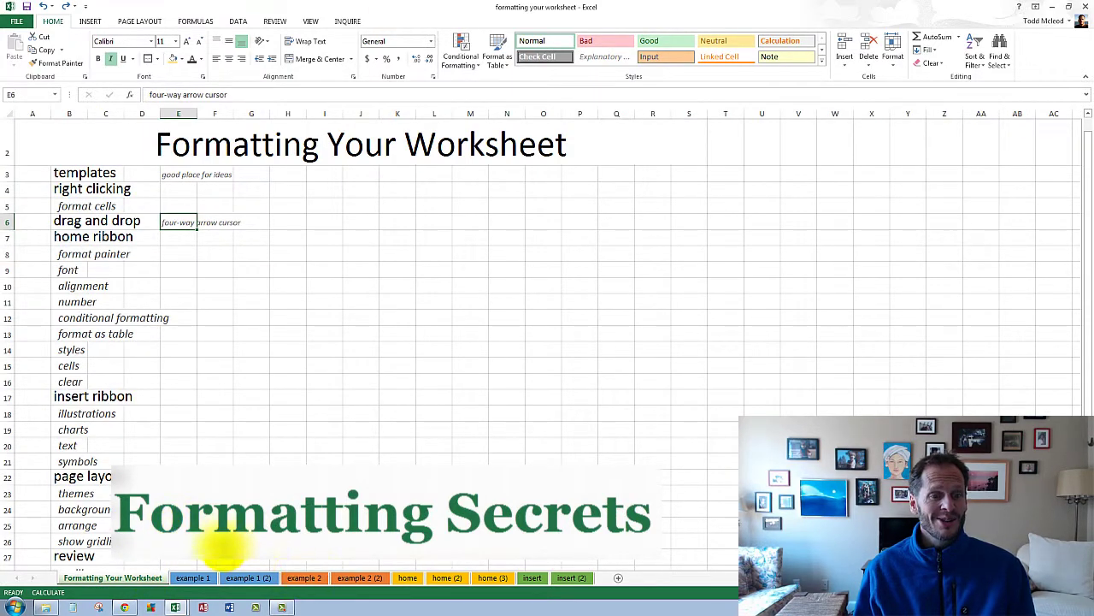
scroll(221, 543, down, 3)
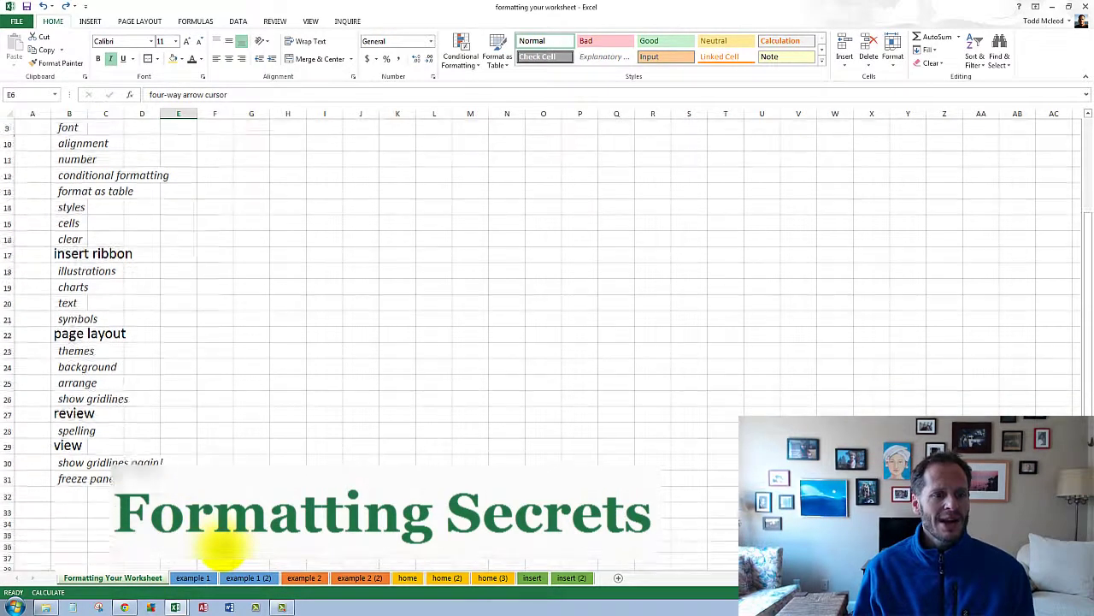
click(66, 307)
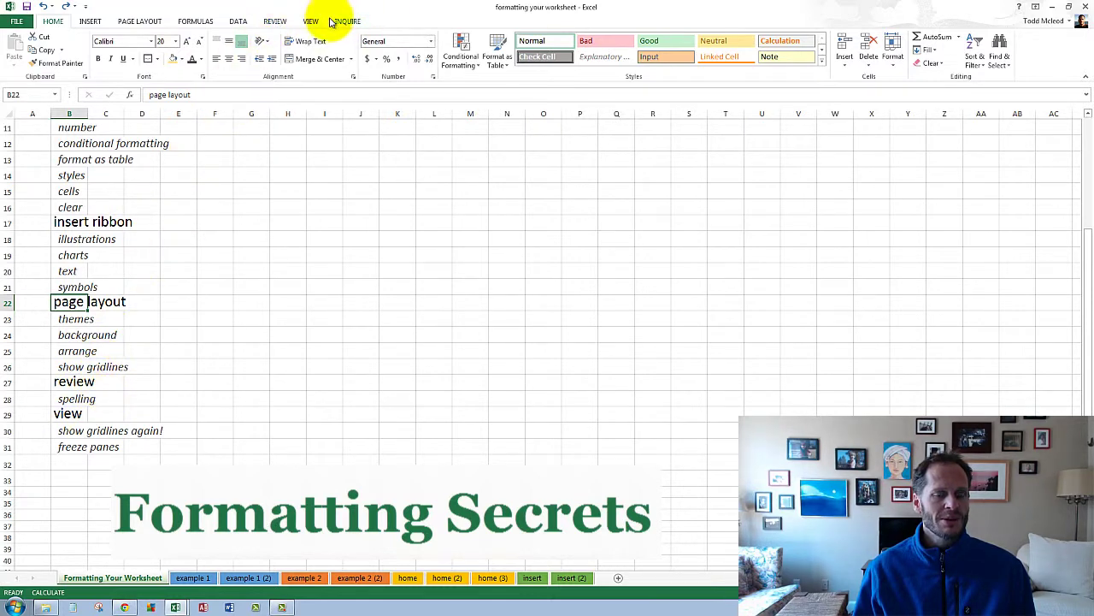
Switch to the "formatting your worksheet #2" workbook and display its Formatting #2 sheet
click(542, 272)
key(alt+Tab)
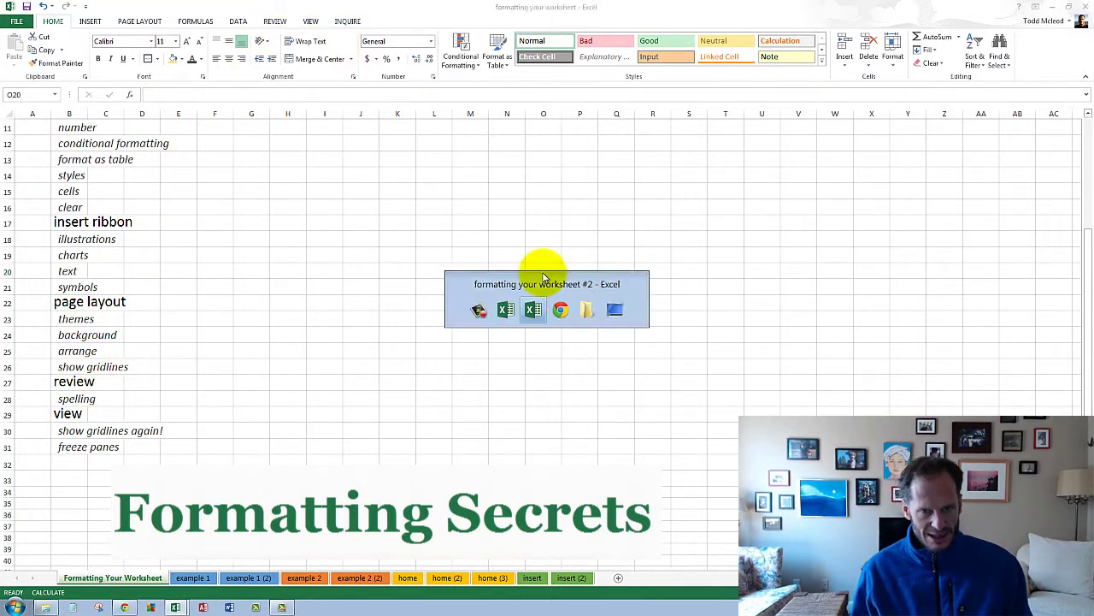
click(340, 252)
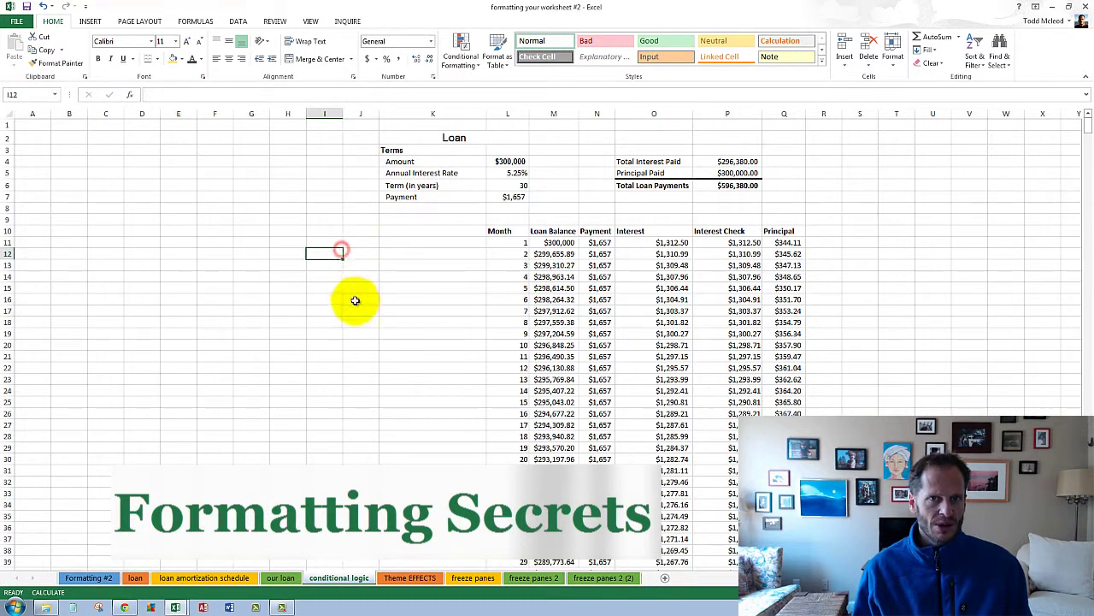
click(101, 578)
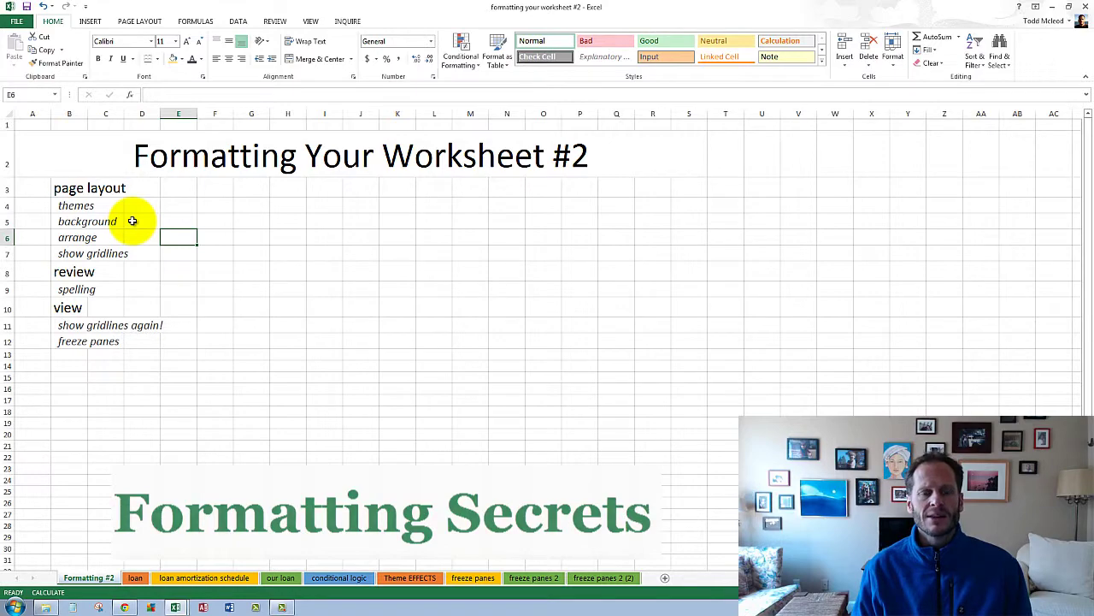
Select cell A1 on the loan sheet and look through the available workbook themes without applying one
click(135, 578)
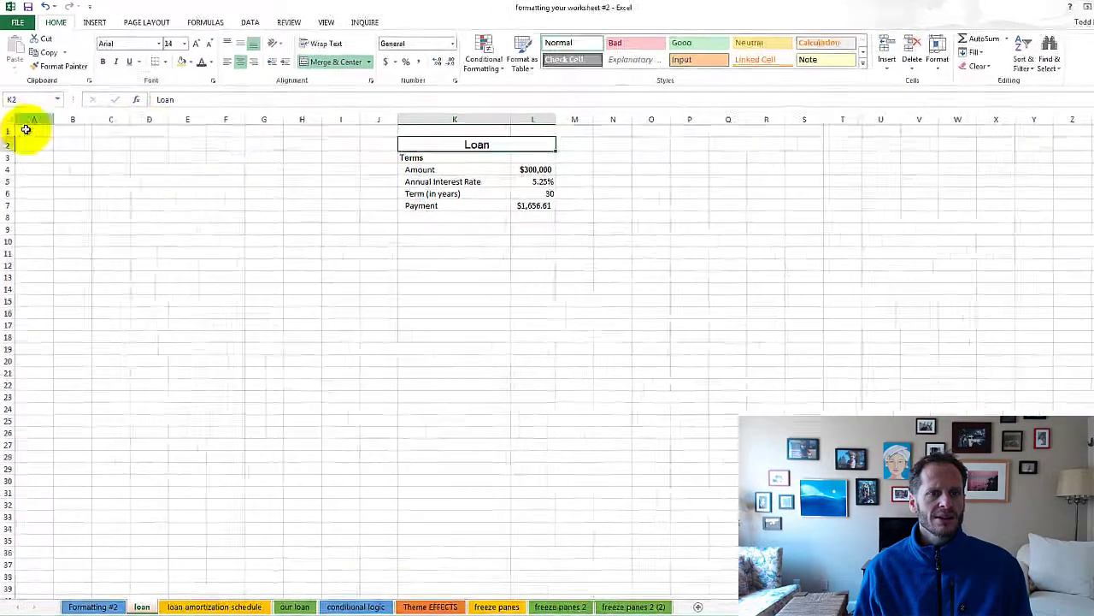
click(28, 125)
click(246, 34)
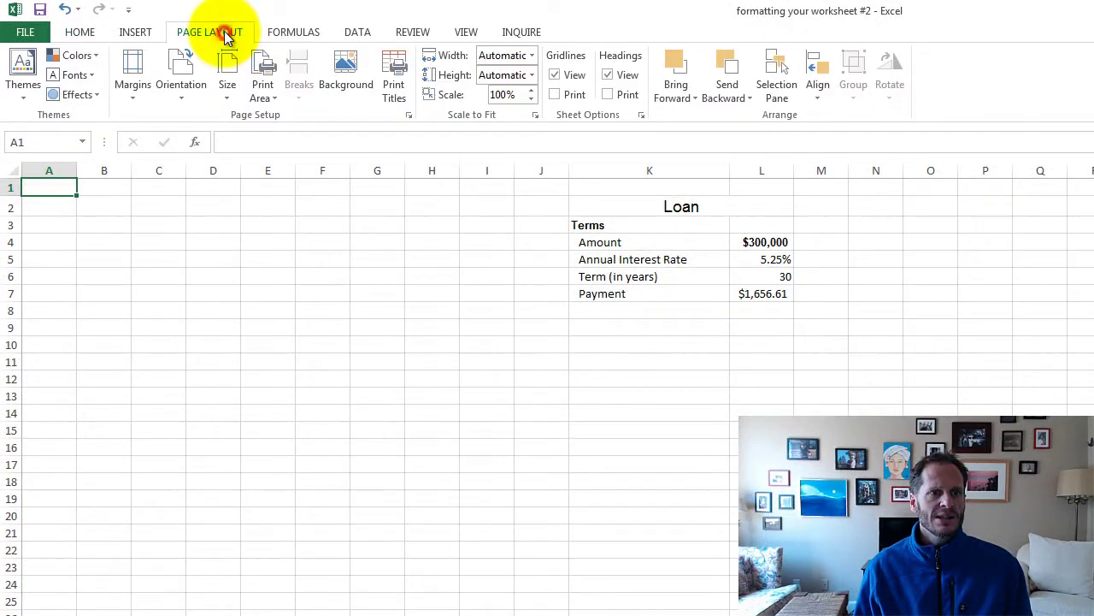
click(26, 99)
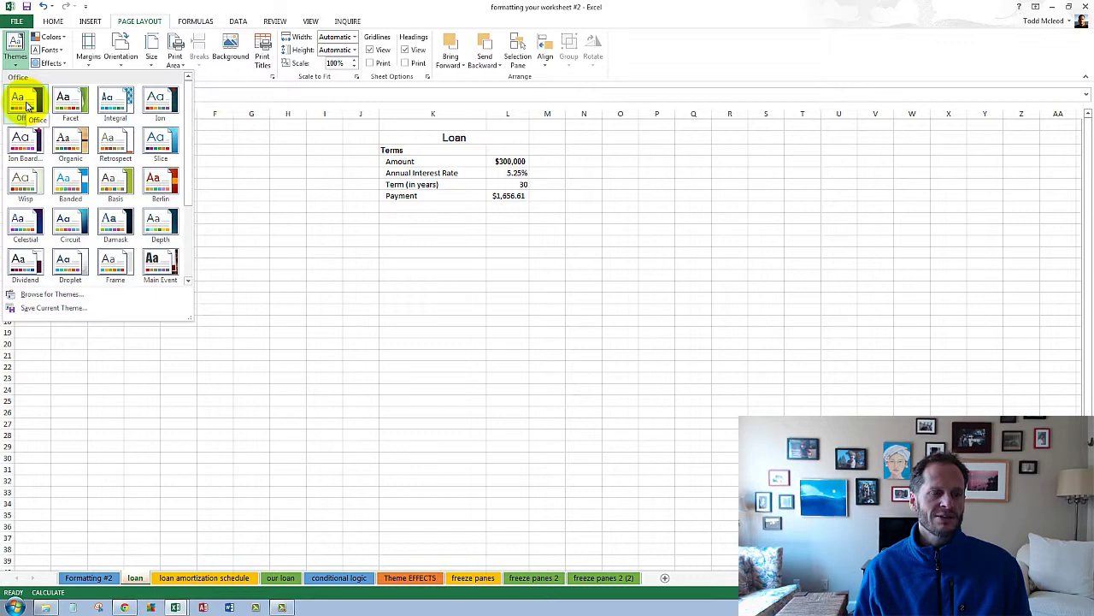
click(313, 176)
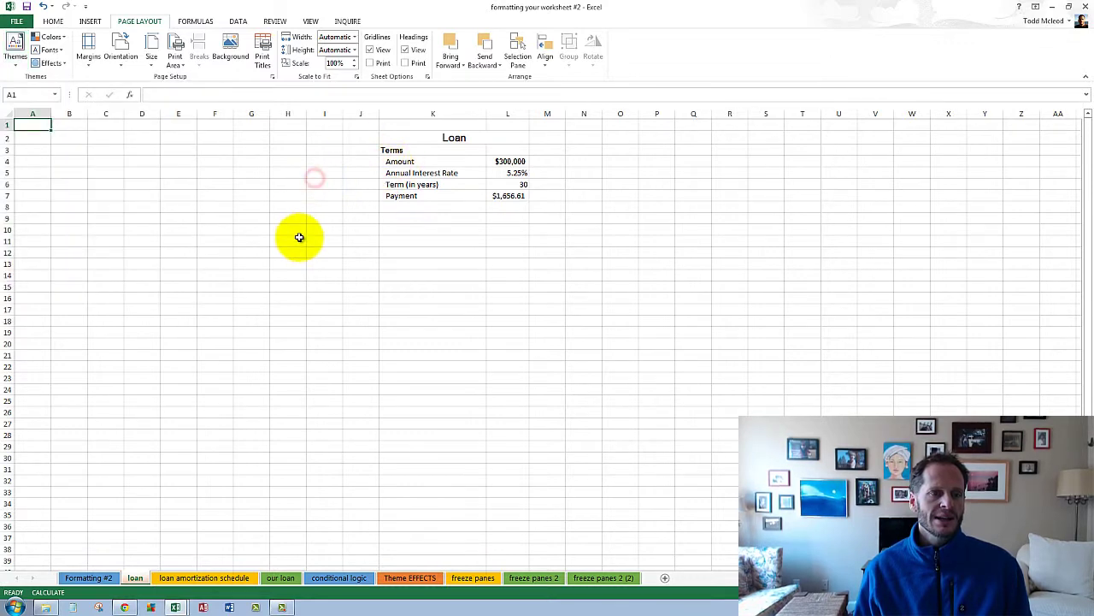
Look through the theme color sets, theme font sets and the theme gallery without changing anything
click(52, 37)
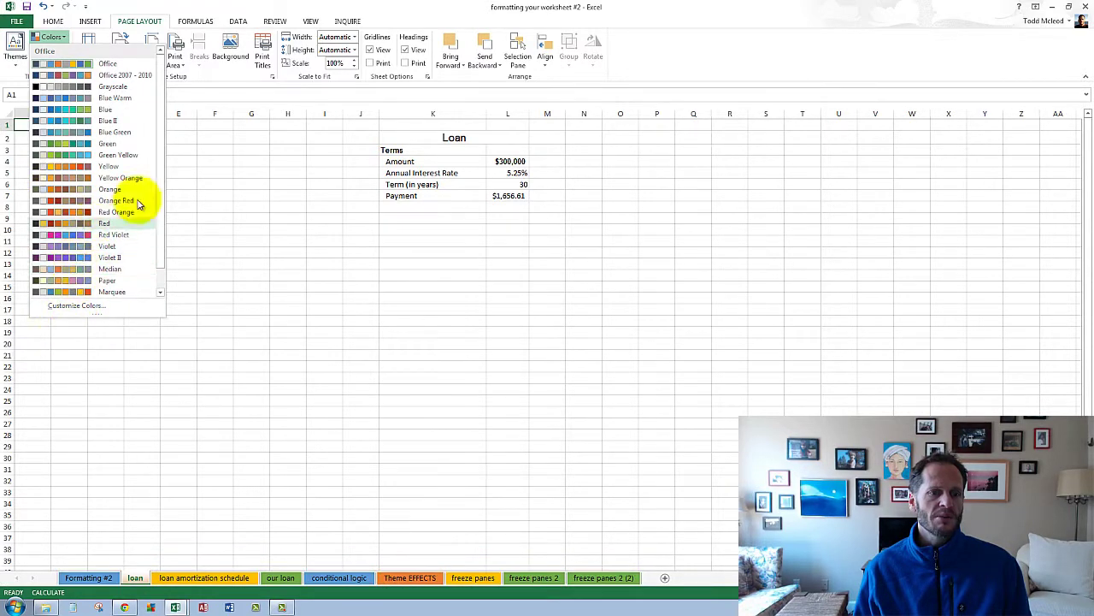
click(302, 156)
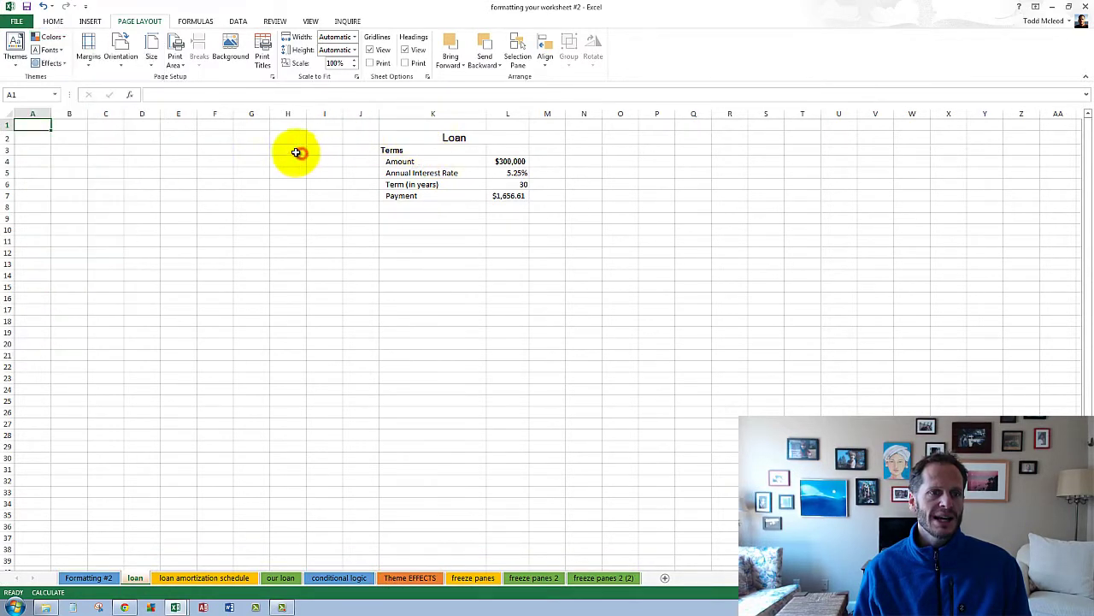
click(48, 49)
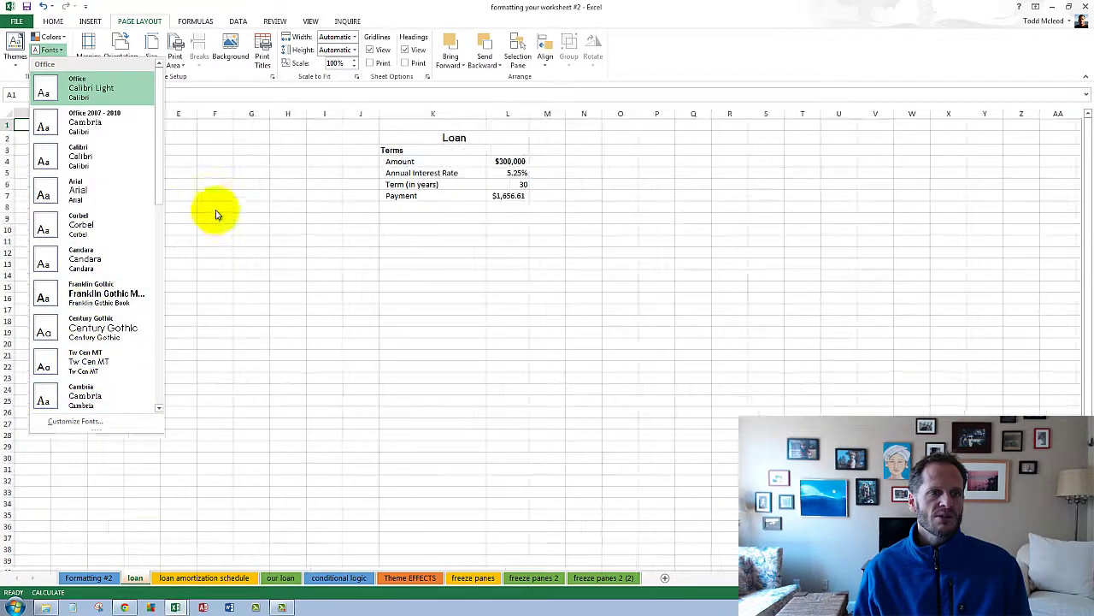
click(215, 210)
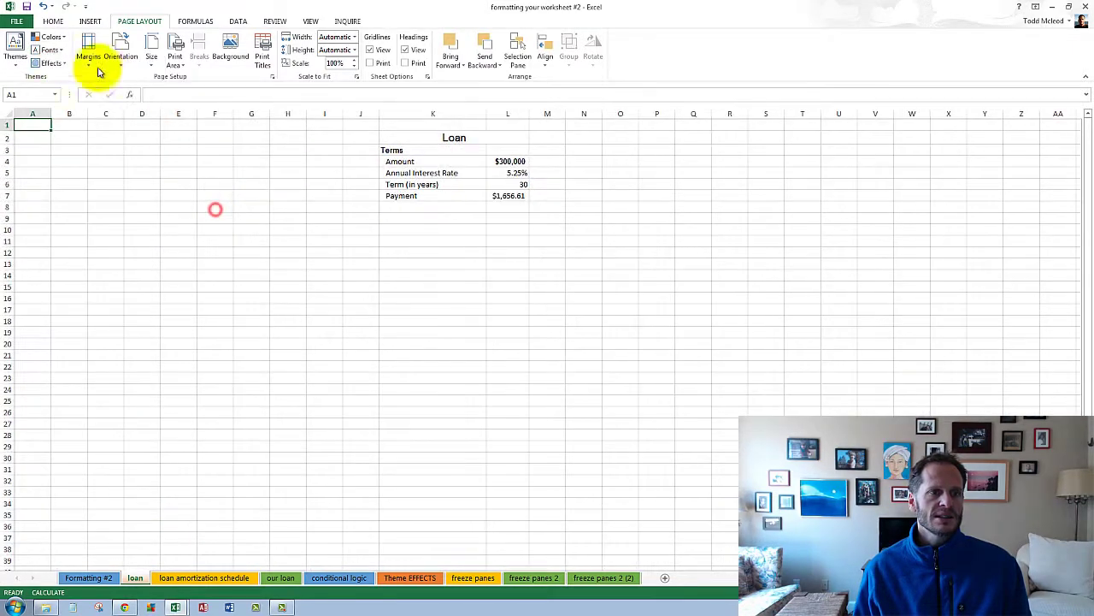
click(14, 58)
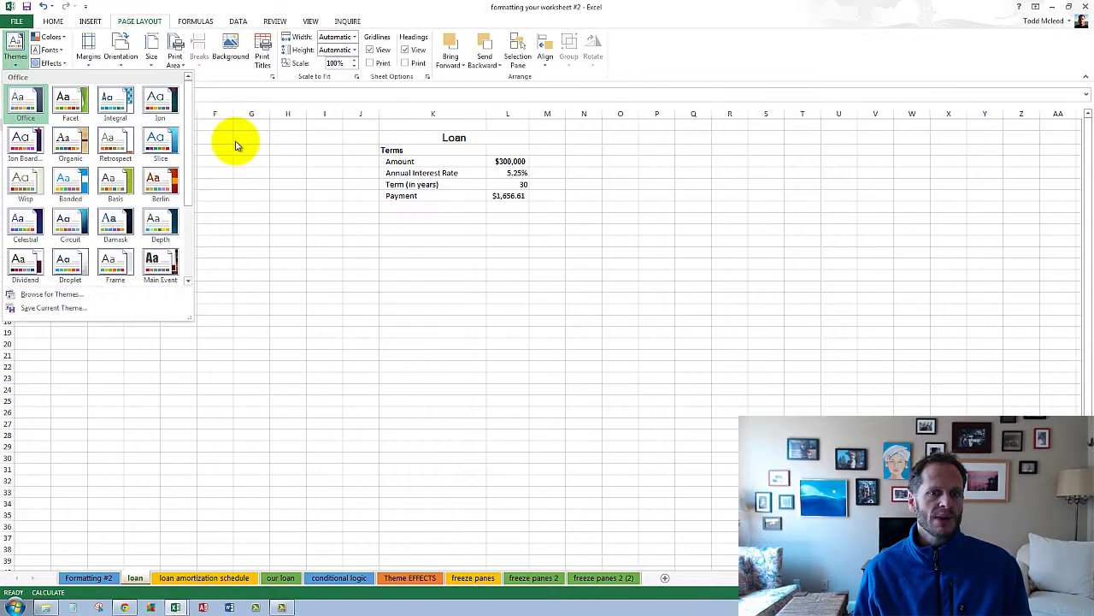
click(236, 141)
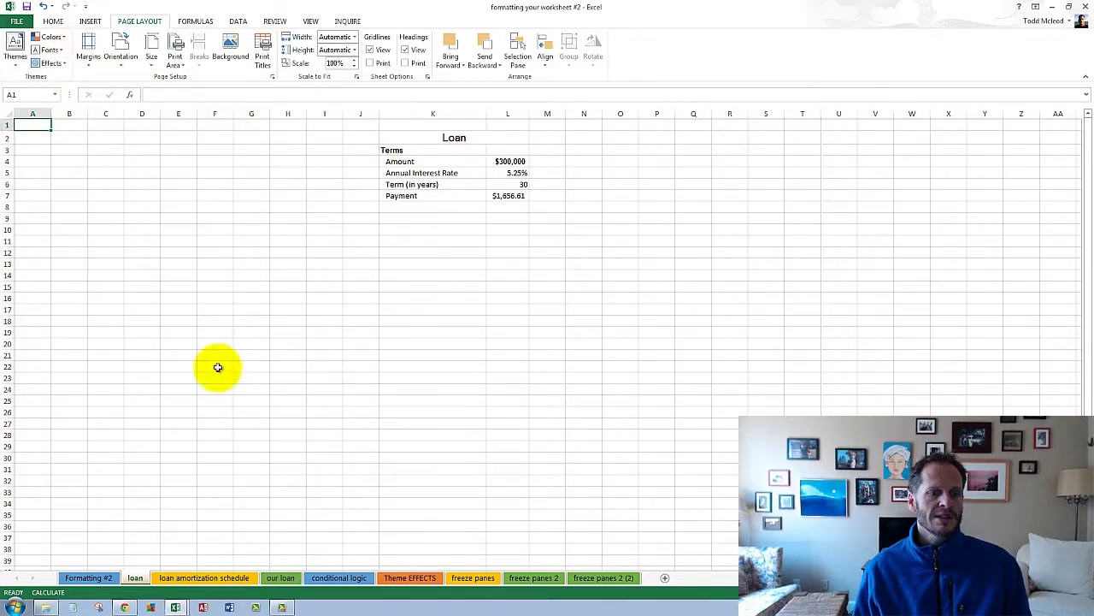
Go through the loan sheets to the Theme EFFECTS sheet and look through the available theme effects
click(189, 576)
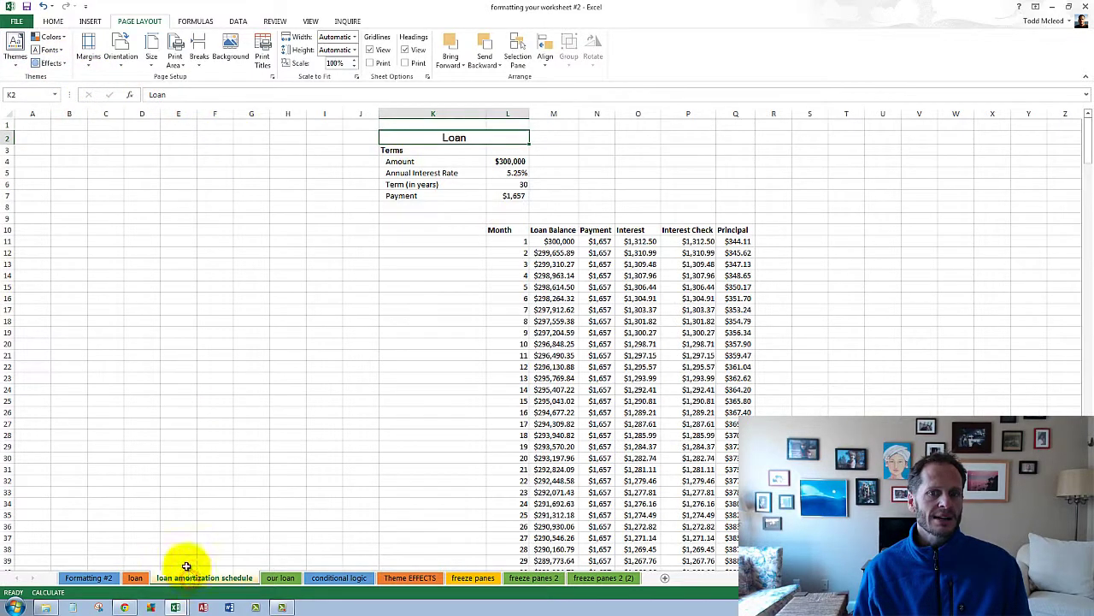
click(289, 578)
click(337, 578)
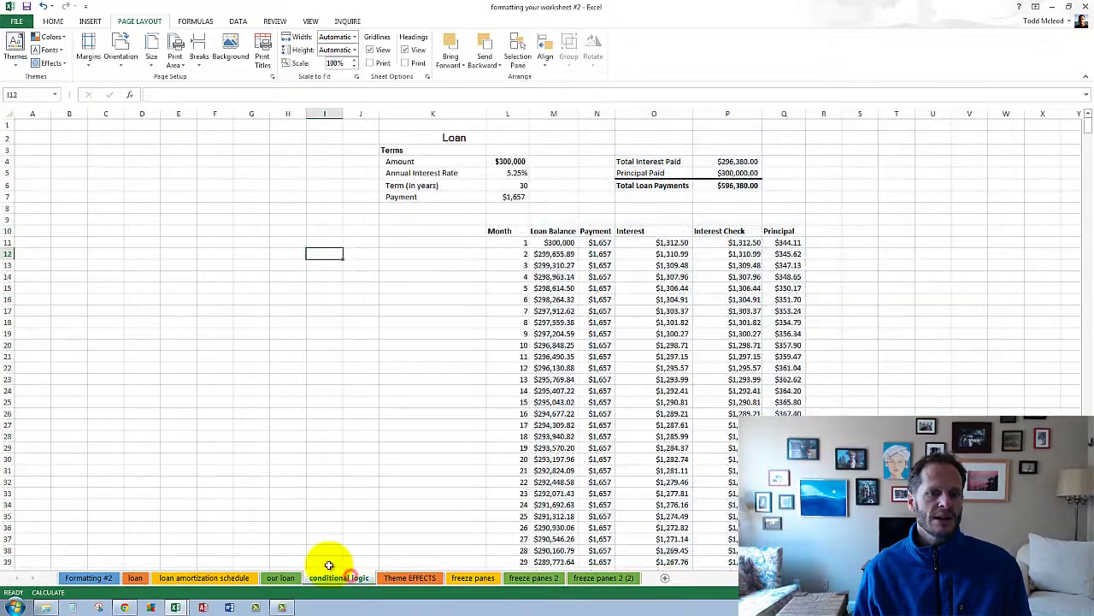
click(405, 578)
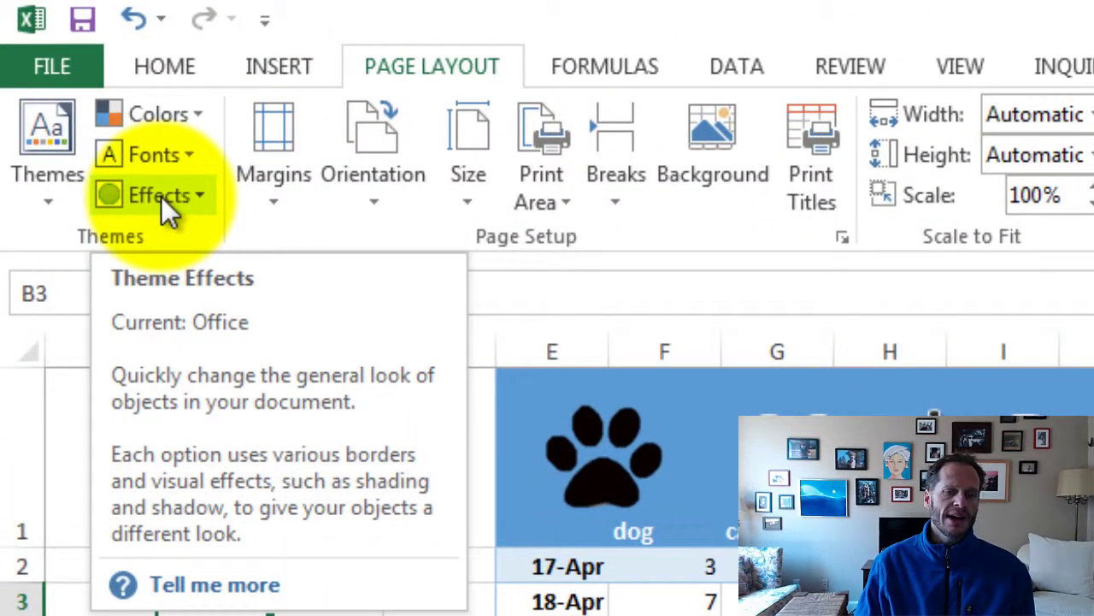
click(162, 196)
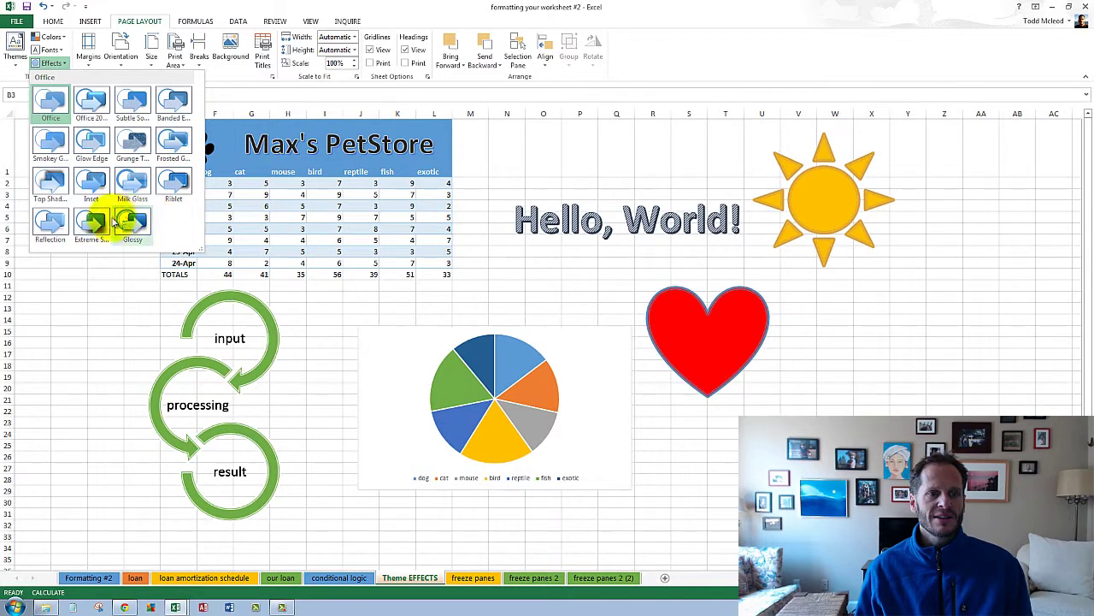
click(78, 317)
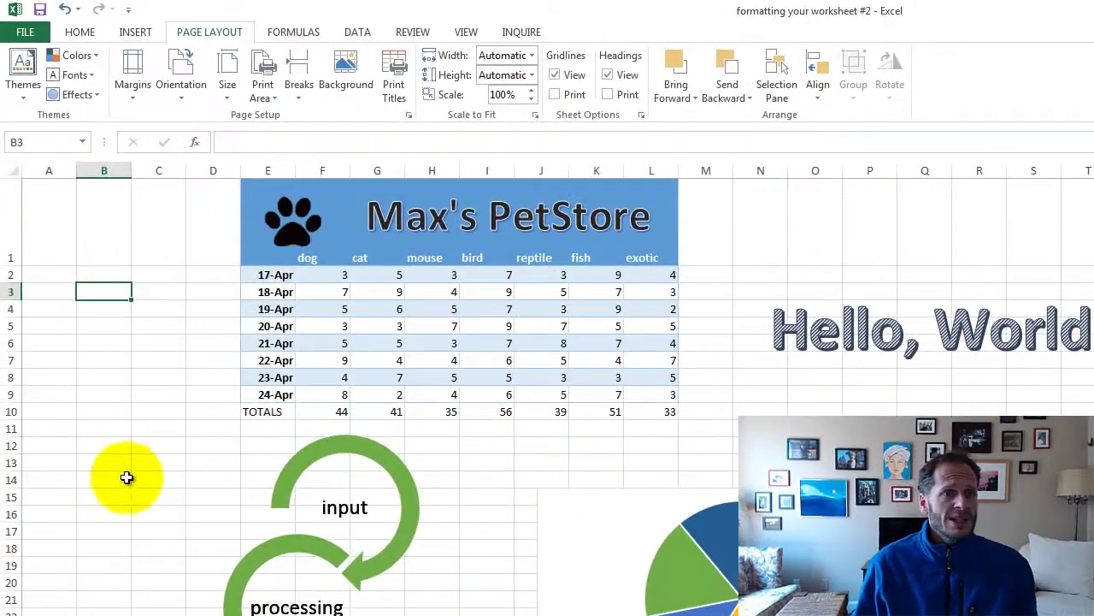
Try toggling the on-screen gridlines of the Theme EFFECTS sheet, ending with them hidden
click(574, 76)
click(575, 76)
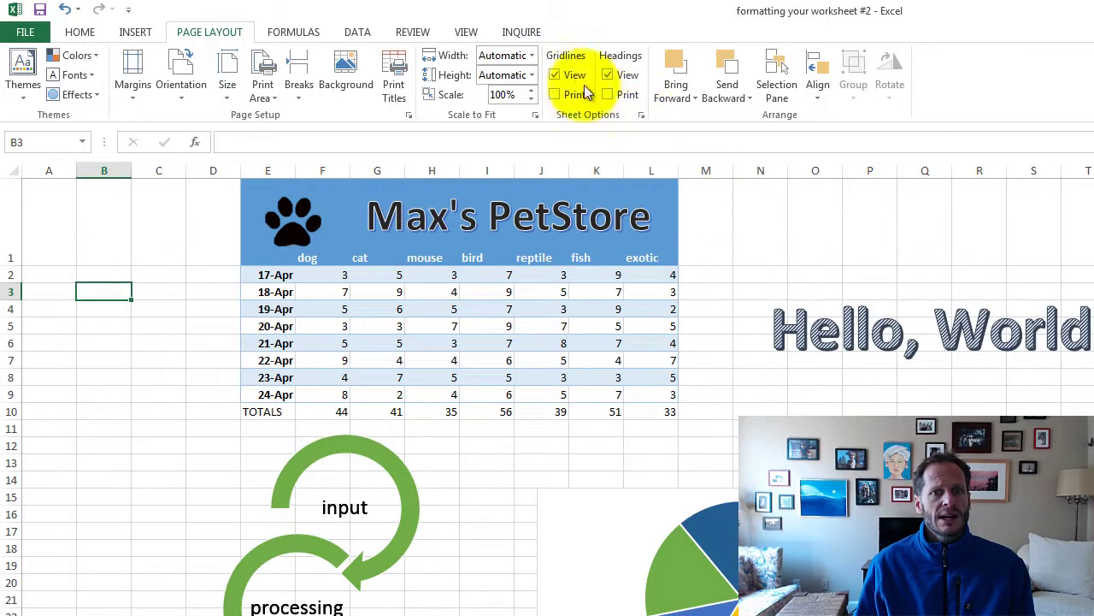
click(574, 76)
click(575, 75)
click(574, 76)
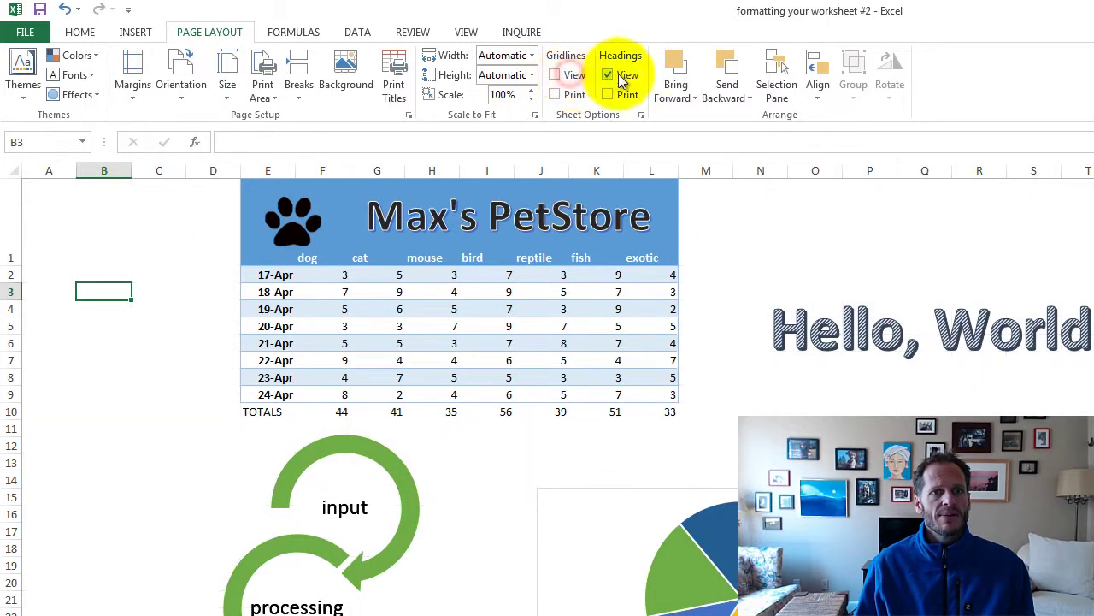
Toggle the row and column headings off and on, ending with them shown, and show the gridlines again
click(621, 77)
click(622, 77)
click(617, 76)
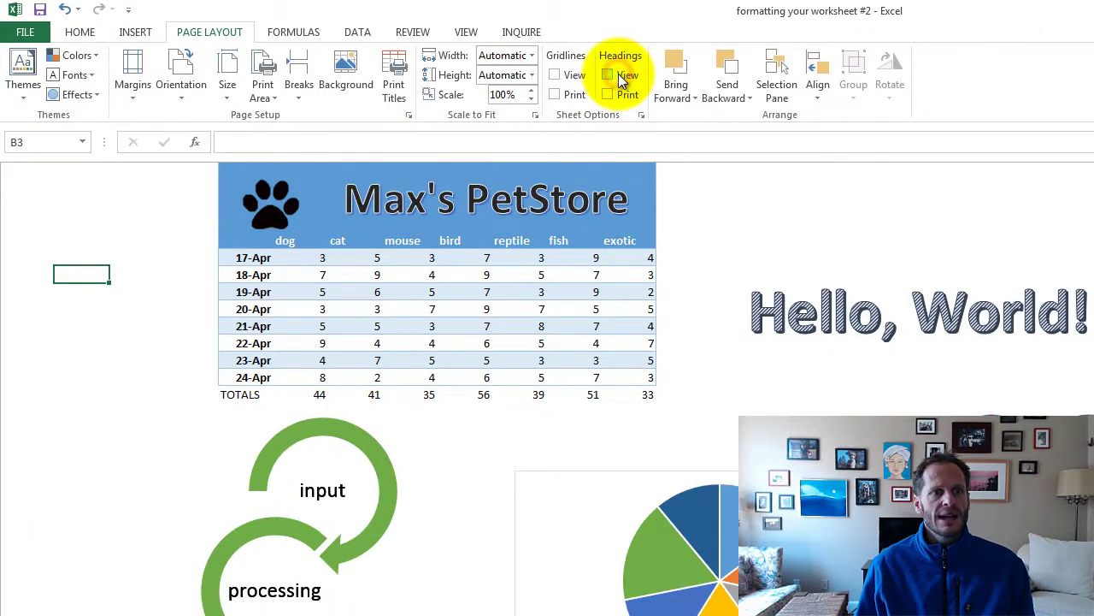
click(619, 77)
click(622, 77)
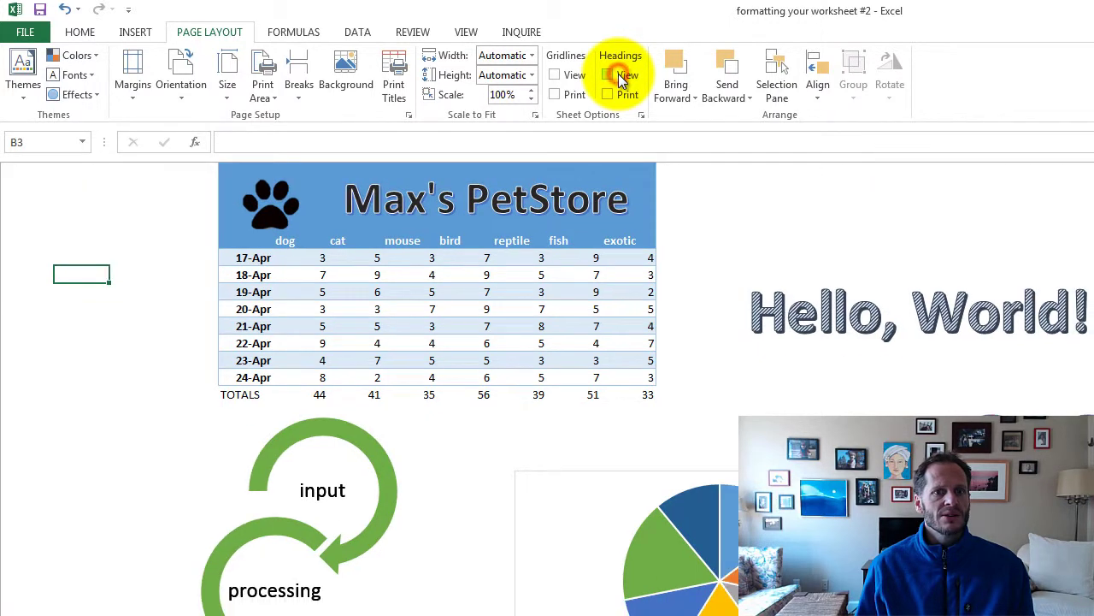
click(618, 76)
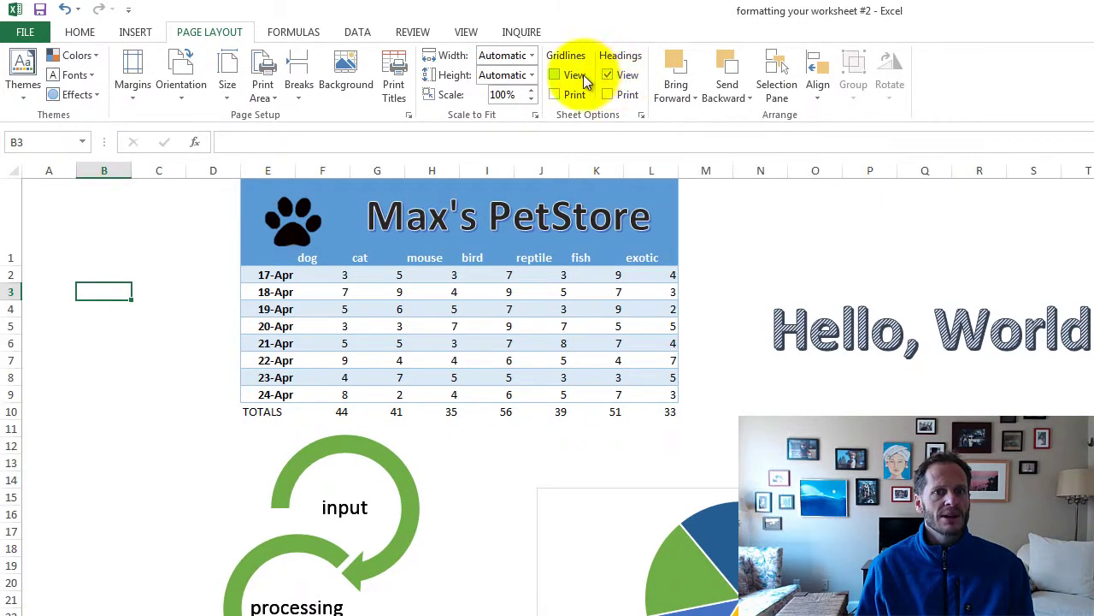
click(576, 75)
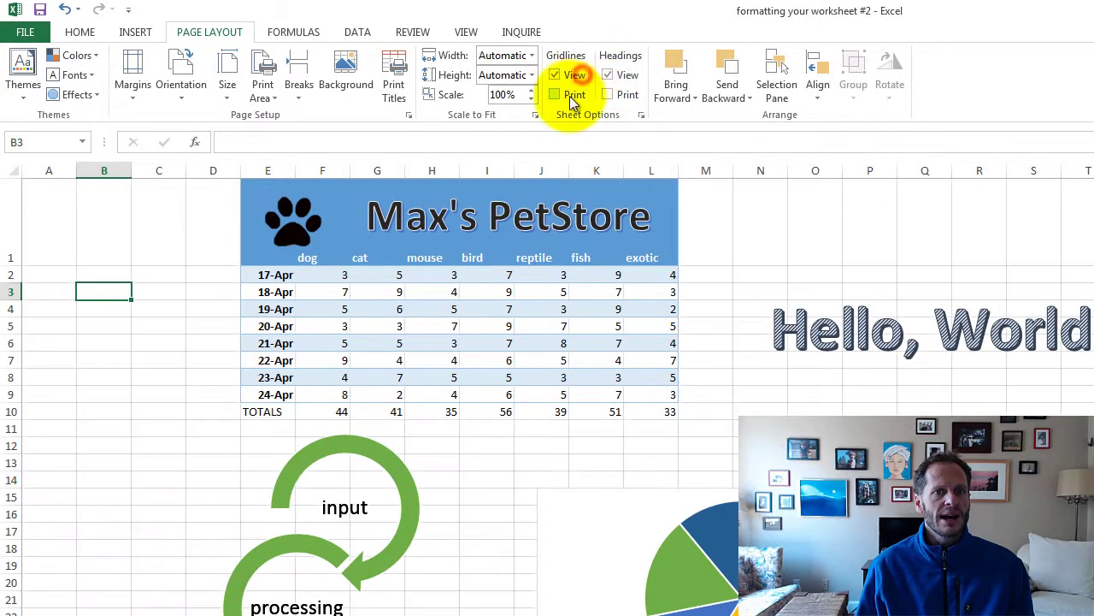
click(613, 99)
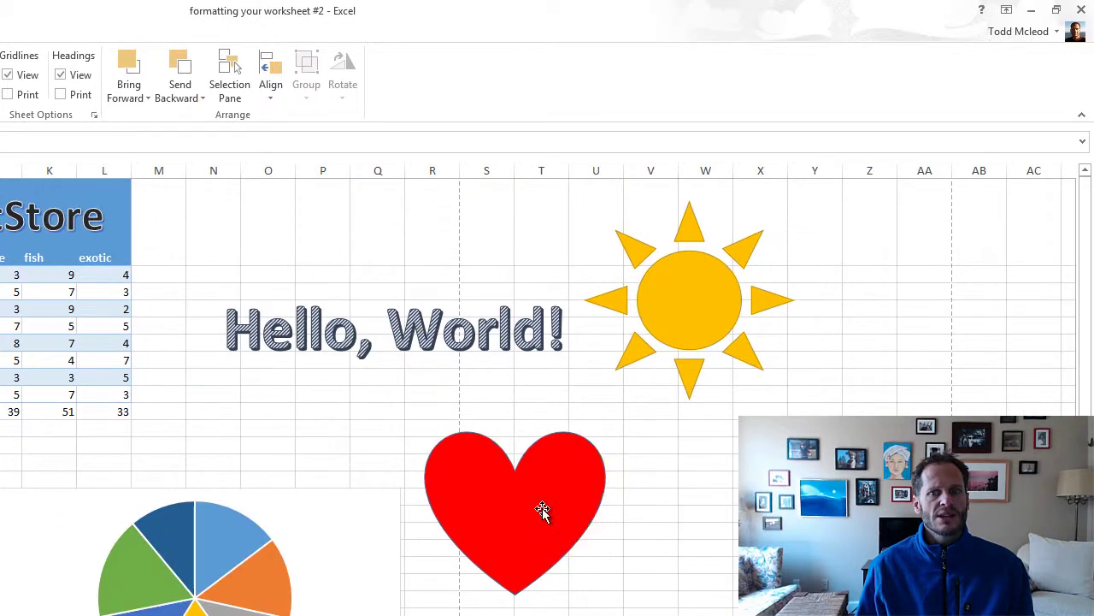
Move the red heart onto the lower part of the sun and send the sun behind the heart
mouse_move(543, 508)
mouse_down()
mouse_move(603, 484)
mouse_move(691, 382)
mouse_move(693, 405)
mouse_up()
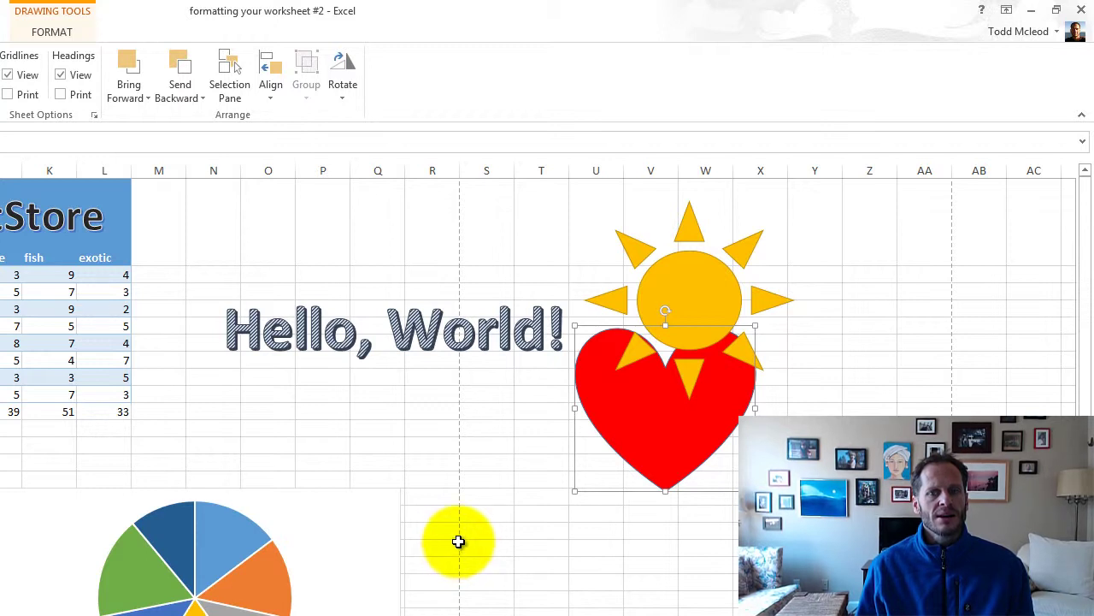
click(459, 541)
click(703, 311)
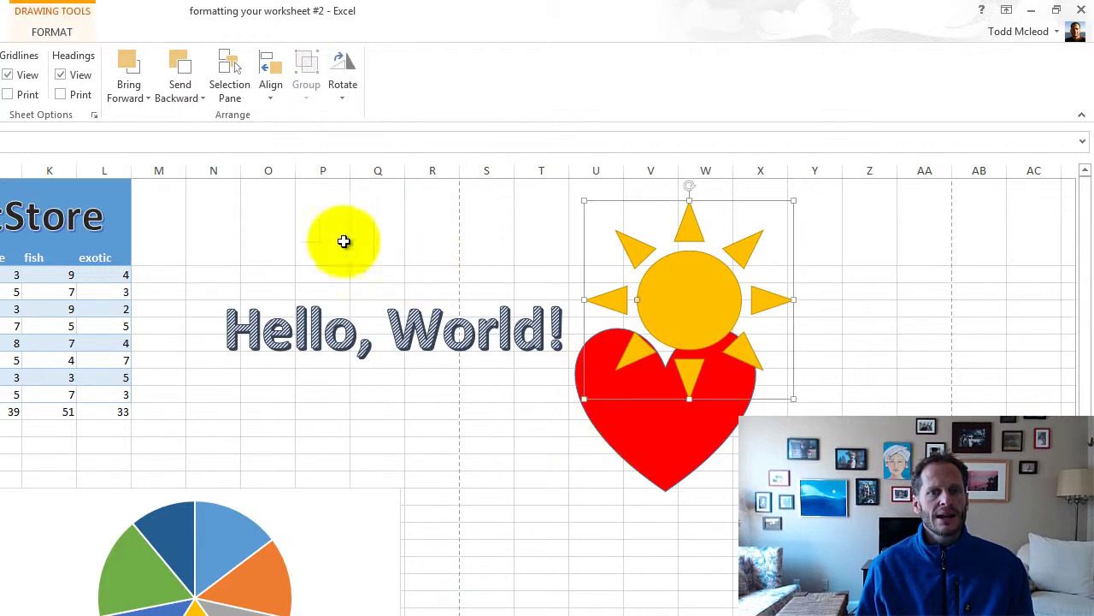
click(184, 79)
click(557, 493)
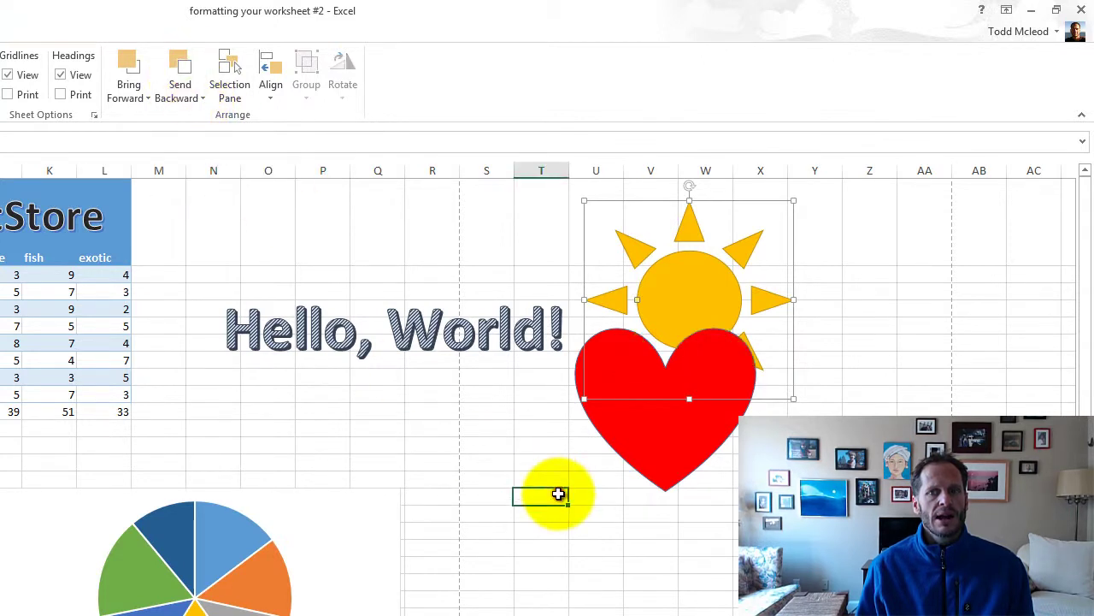
Move the red heart down and to the left, clear of the sun, and return to the Formatting #2 sheet
mouse_move(649, 446)
mouse_down()
mouse_move(737, 412)
mouse_move(762, 413)
mouse_move(773, 433)
mouse_move(630, 525)
mouse_move(555, 543)
mouse_up()
click(572, 514)
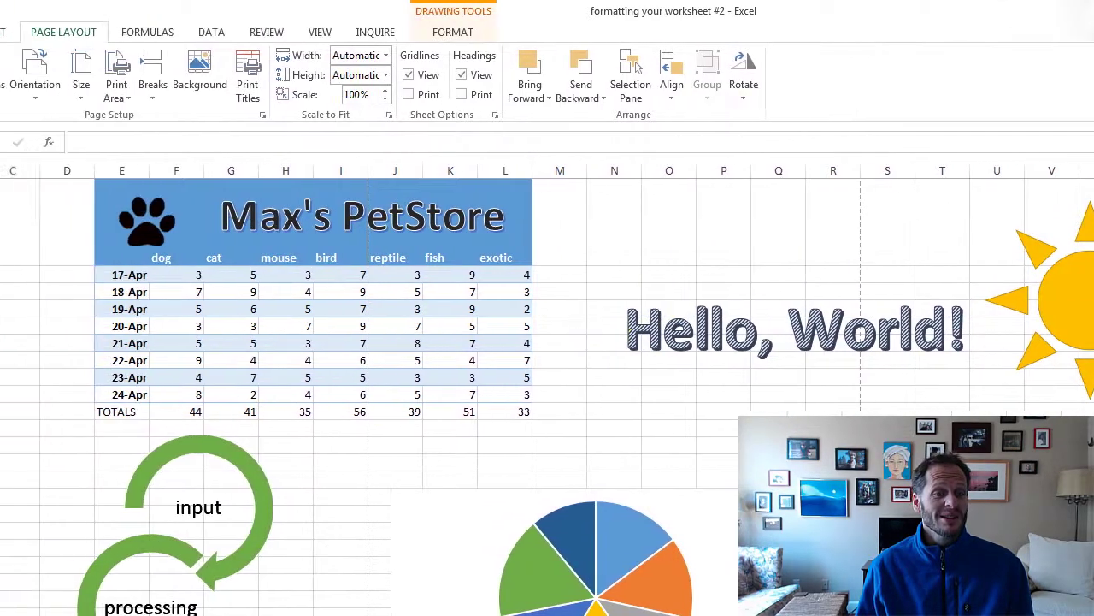
key(ctrl+Page_Up)
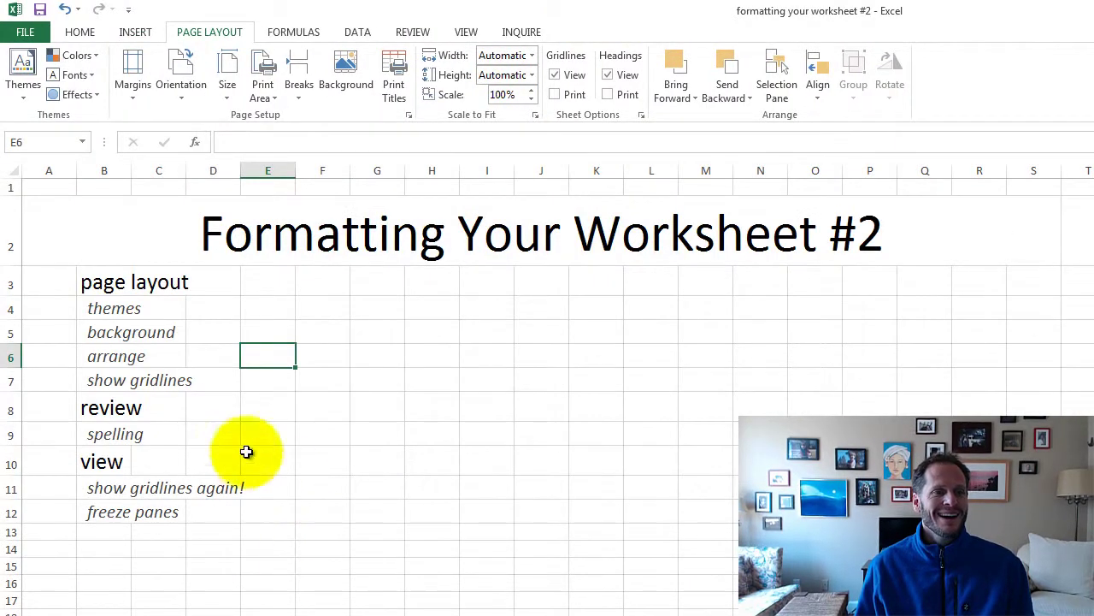
Go through the outline topics from themes to spelling and look at the spelling check among the review tools
click(134, 310)
click(118, 342)
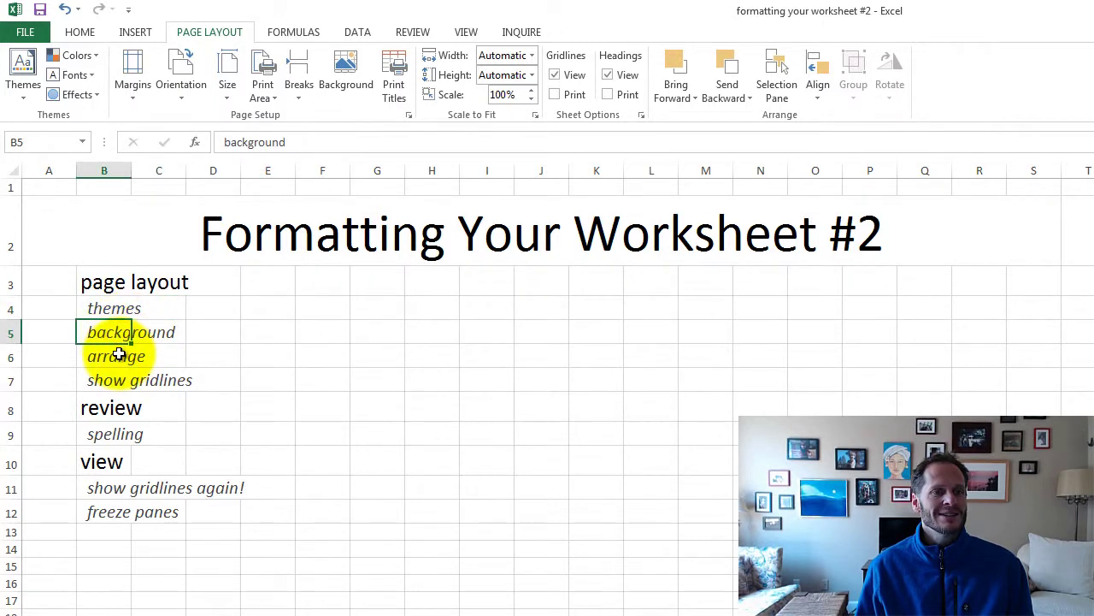
click(123, 355)
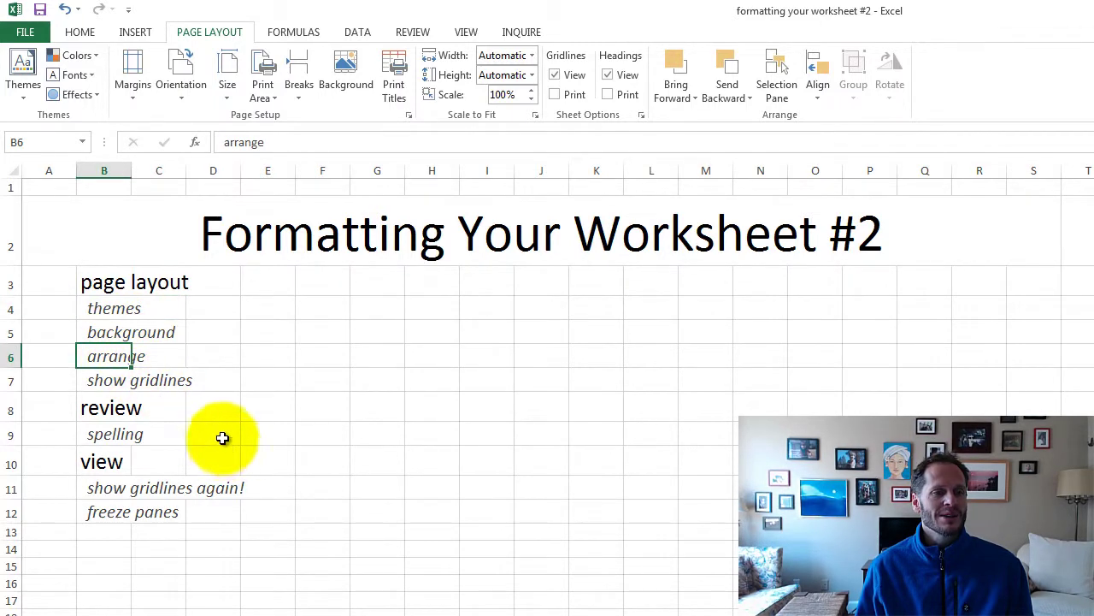
click(111, 381)
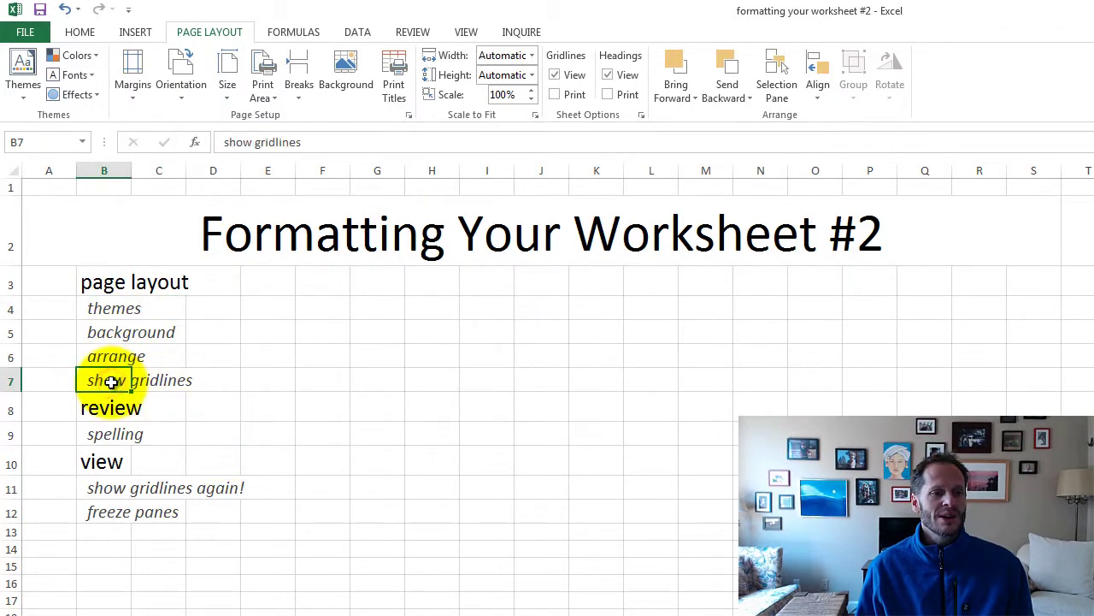
click(114, 433)
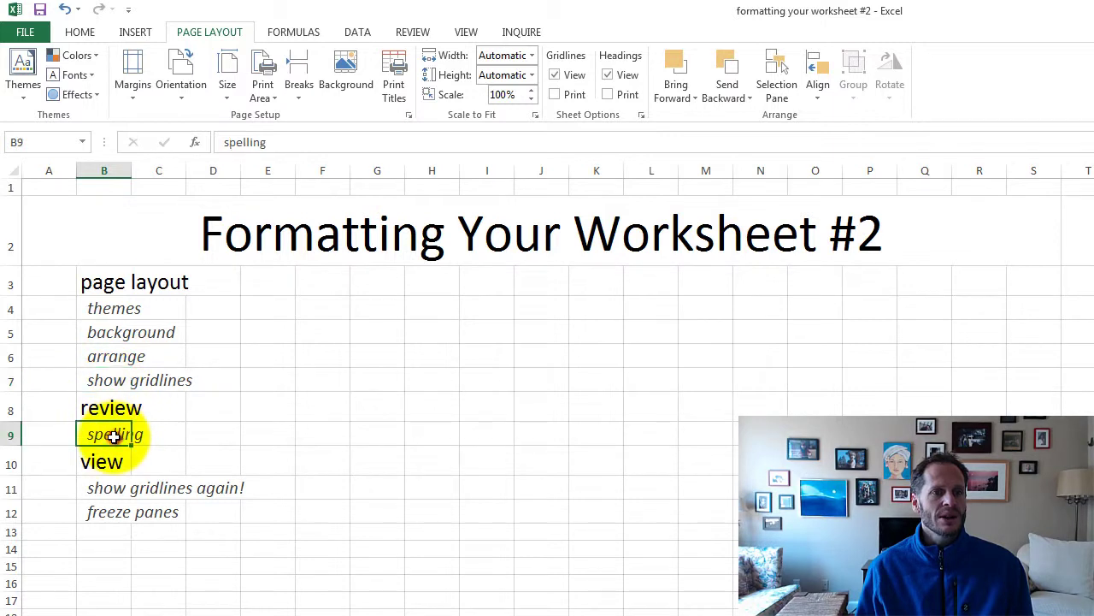
click(413, 33)
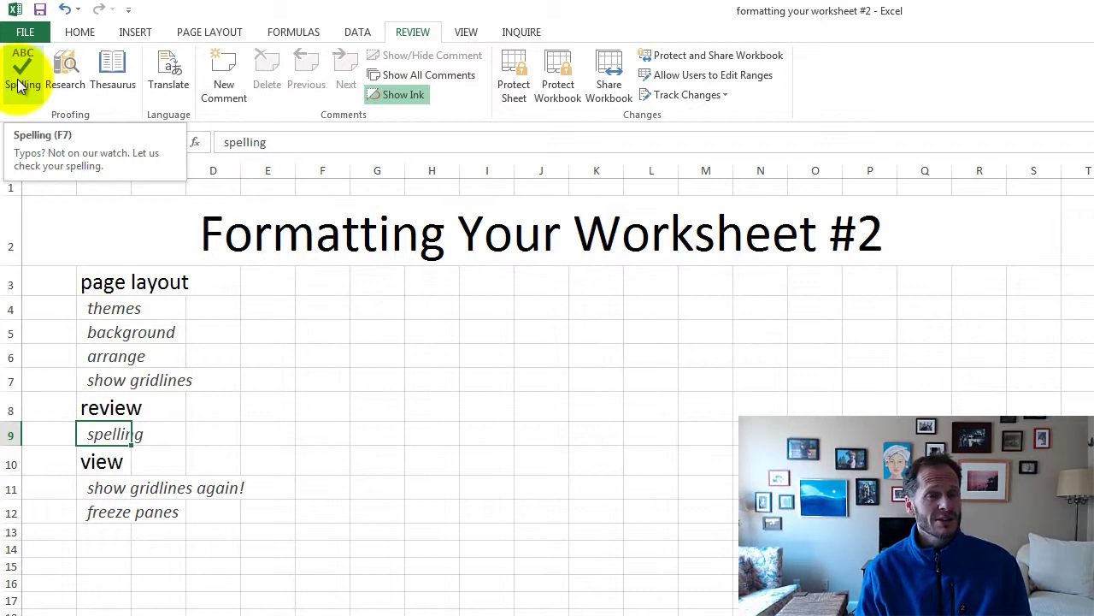
Select the "show gridlines again!" topic in B11 and toggle the sheet's gridlines off and on, ending with them shown
click(102, 489)
click(466, 33)
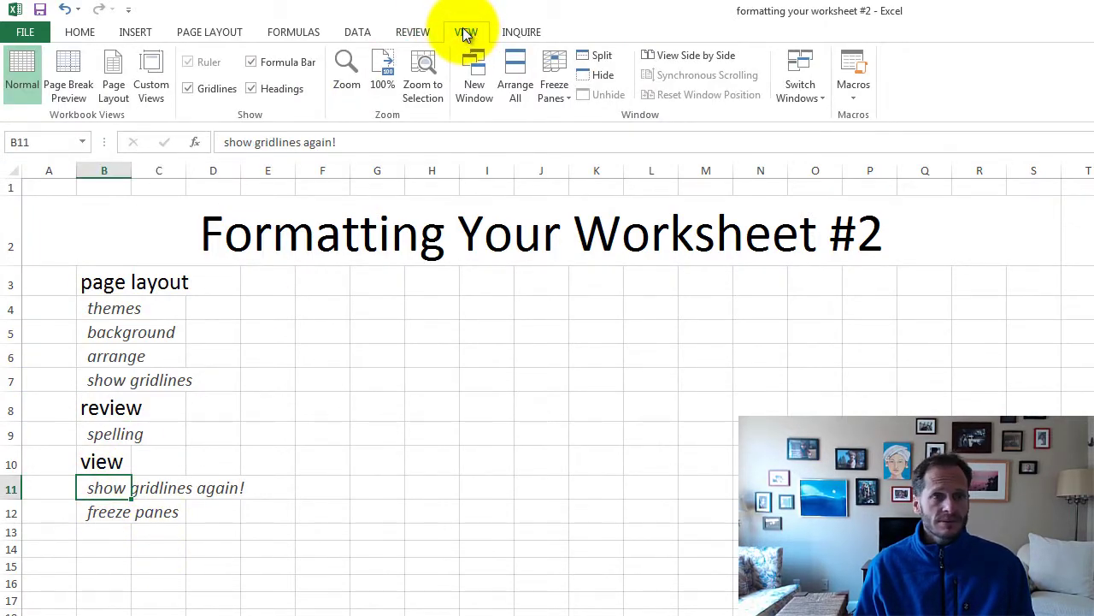
click(211, 89)
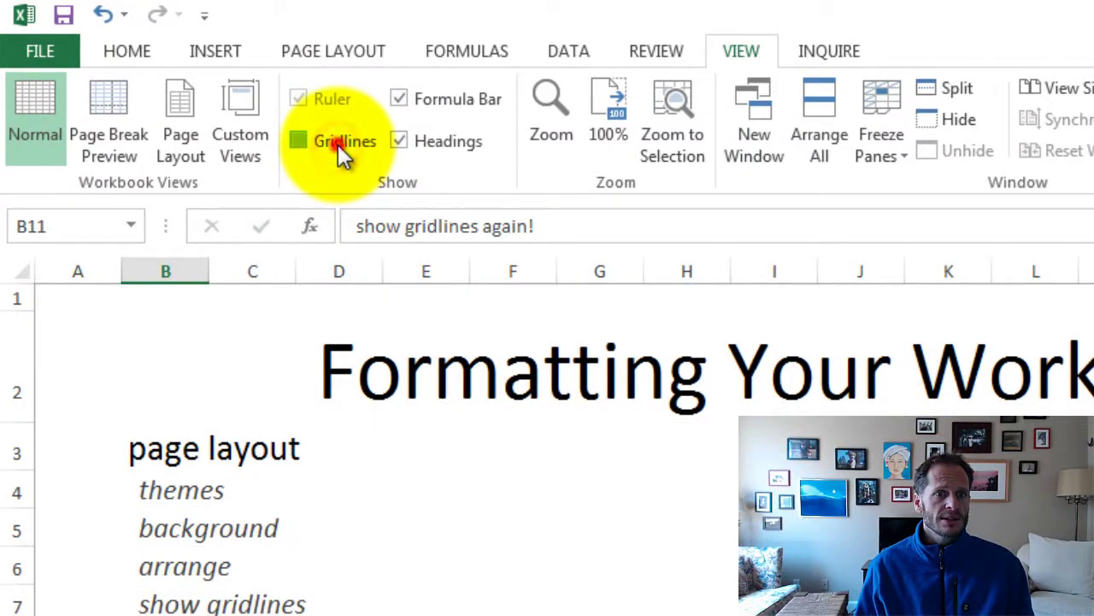
click(338, 143)
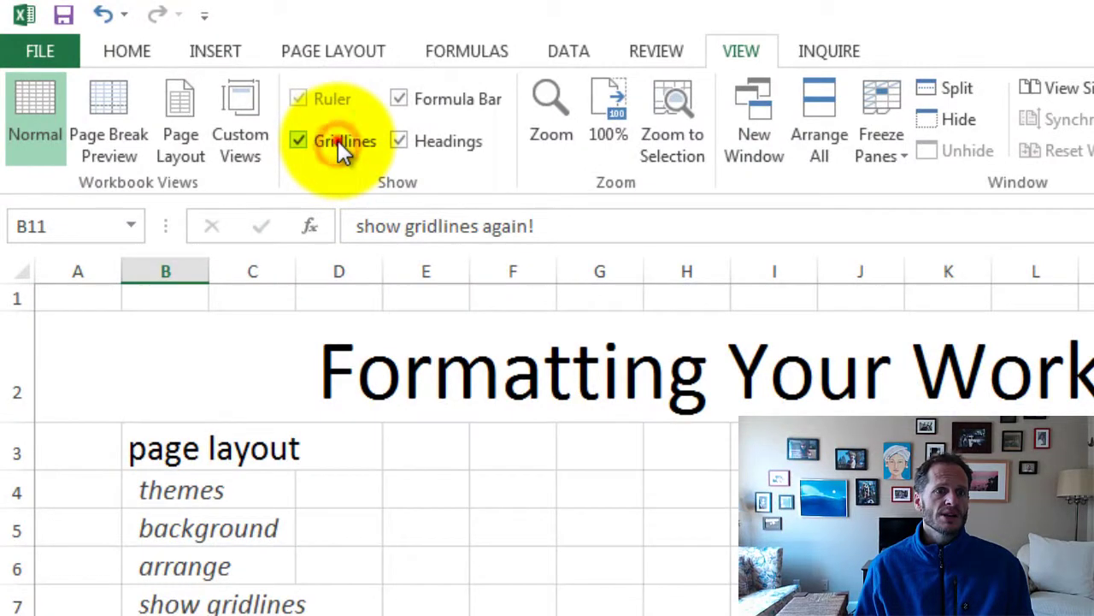
click(338, 140)
click(338, 140)
Toggle the formula bar and the row and column headings off and back on
click(421, 103)
click(421, 103)
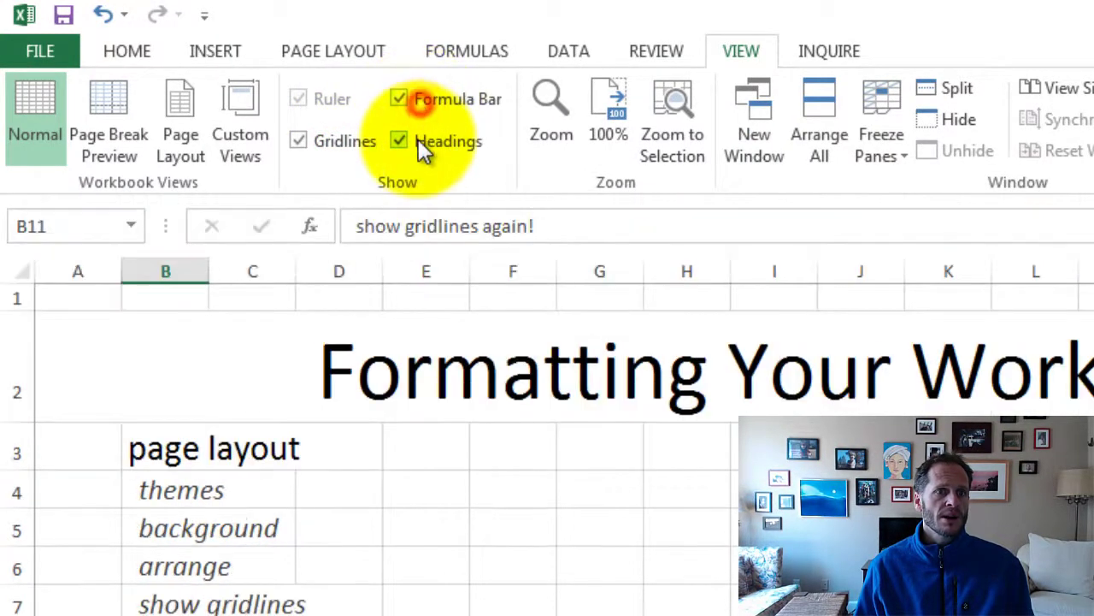
click(418, 139)
click(419, 139)
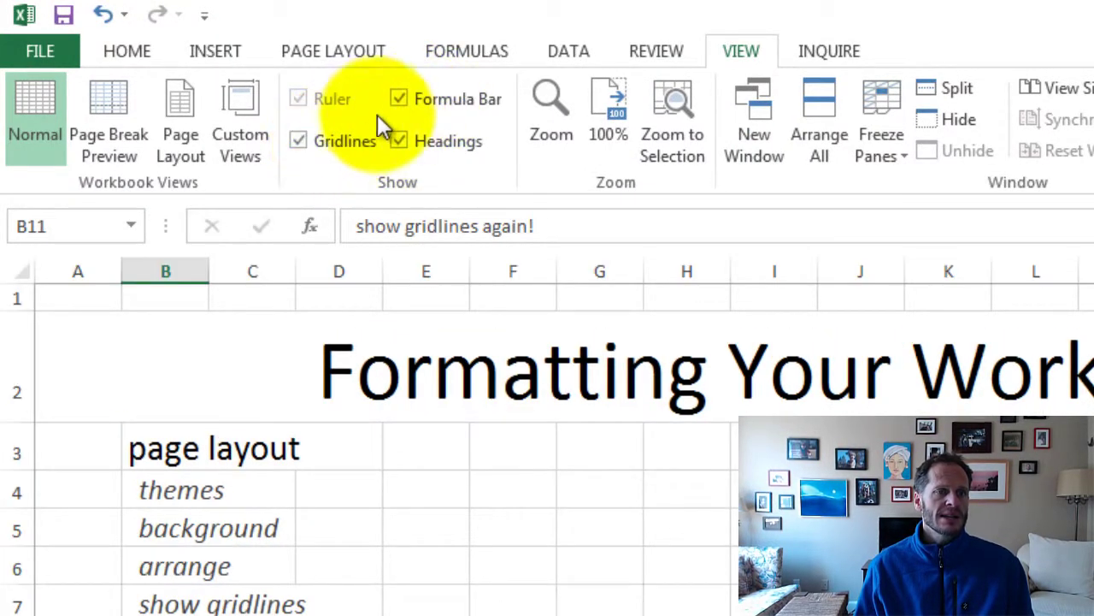
click(739, 47)
click(570, 49)
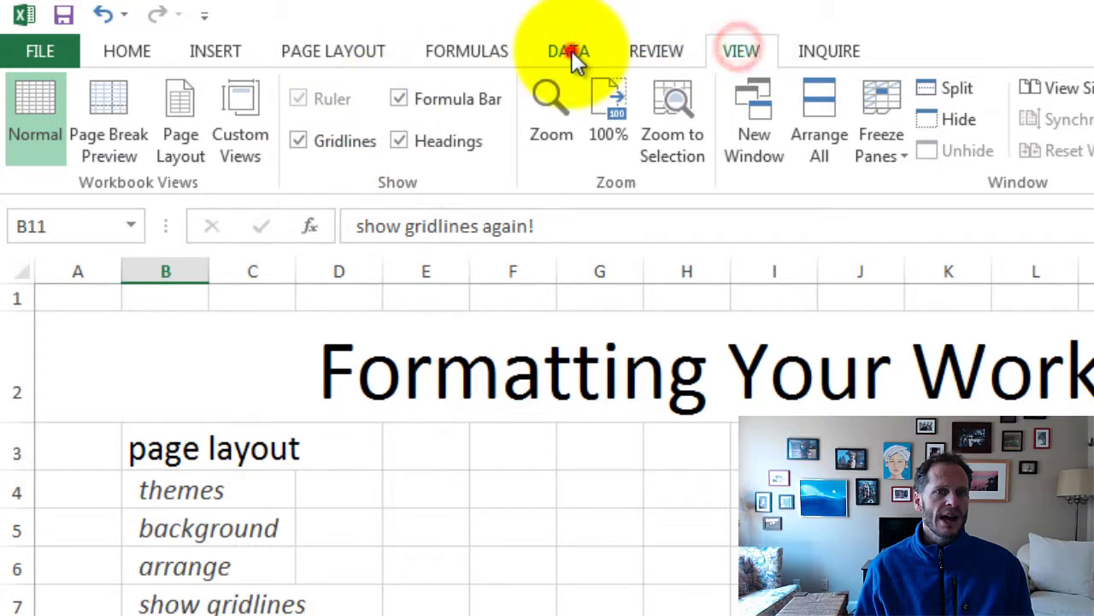
click(470, 53)
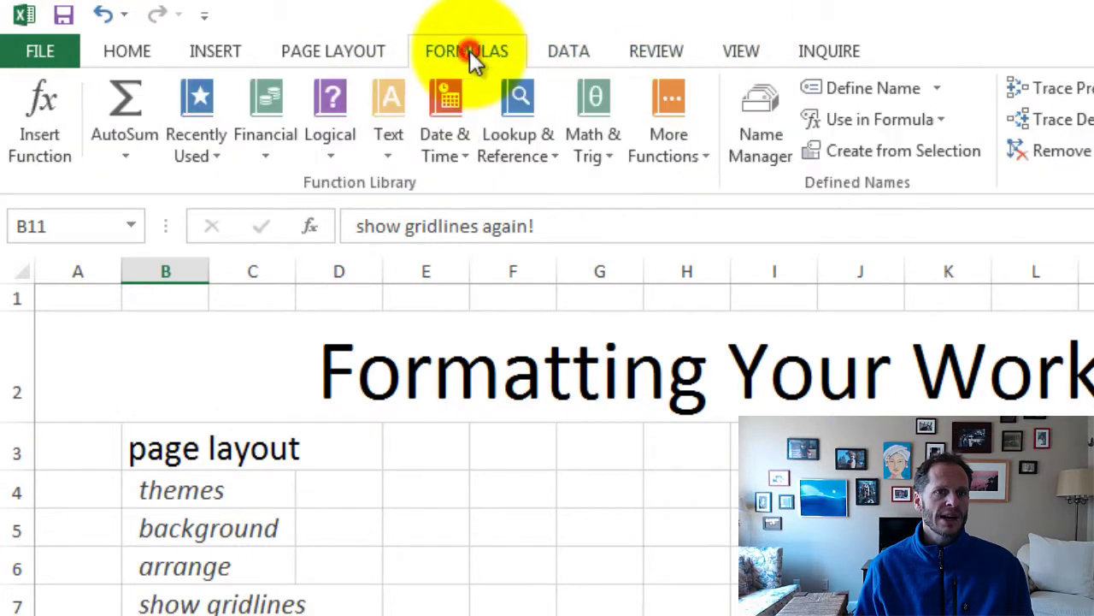
click(565, 52)
click(372, 52)
click(752, 50)
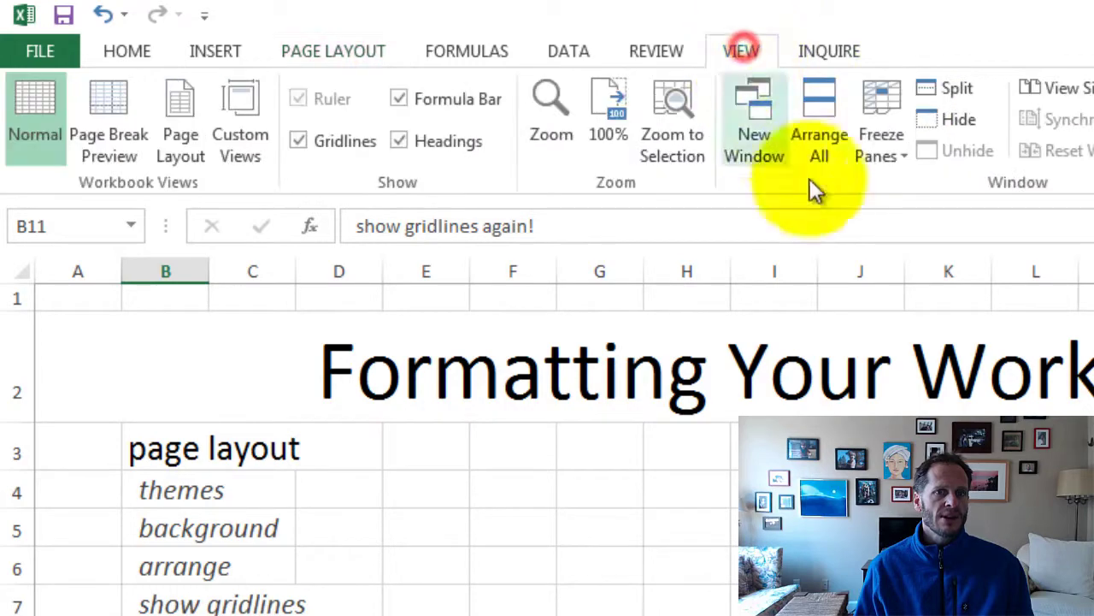
Select the freeze panes topic in B12 and look over the gradebook on the freeze panes 2 sheet
click(117, 513)
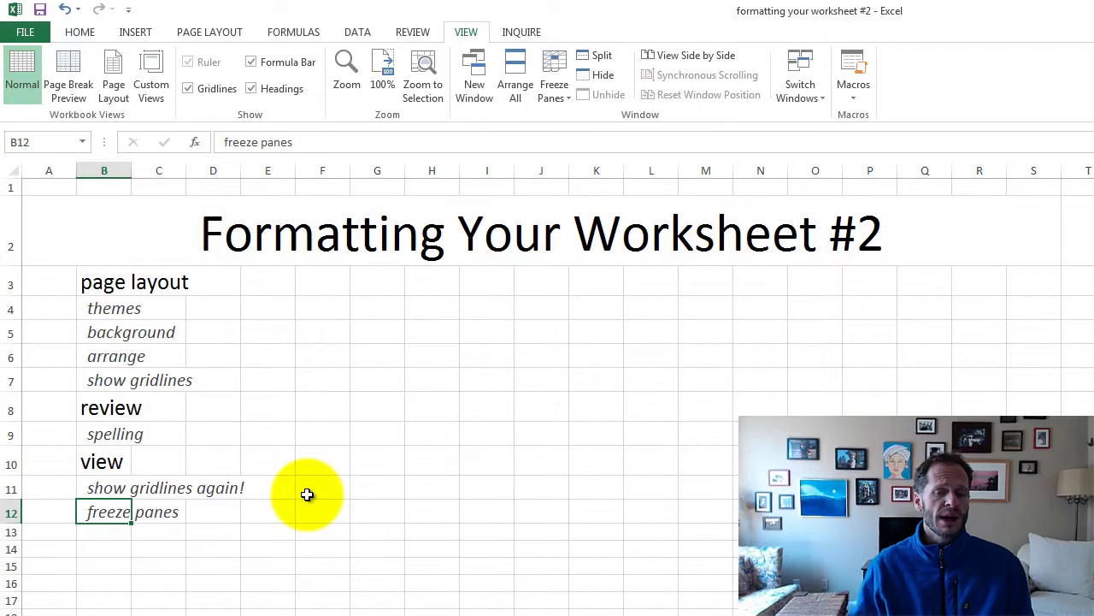
click(546, 577)
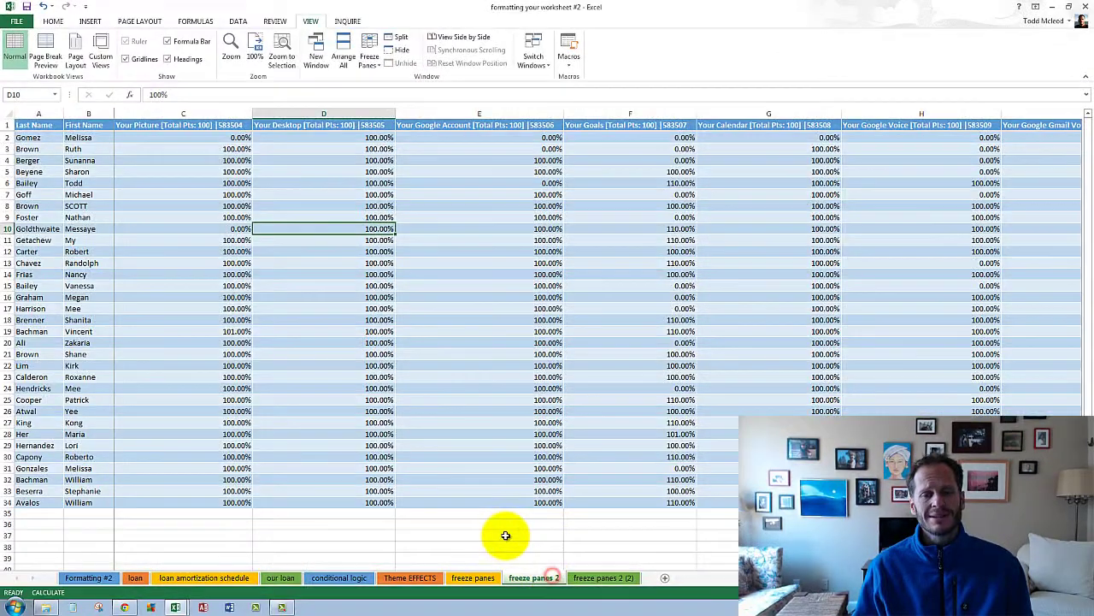
click(601, 577)
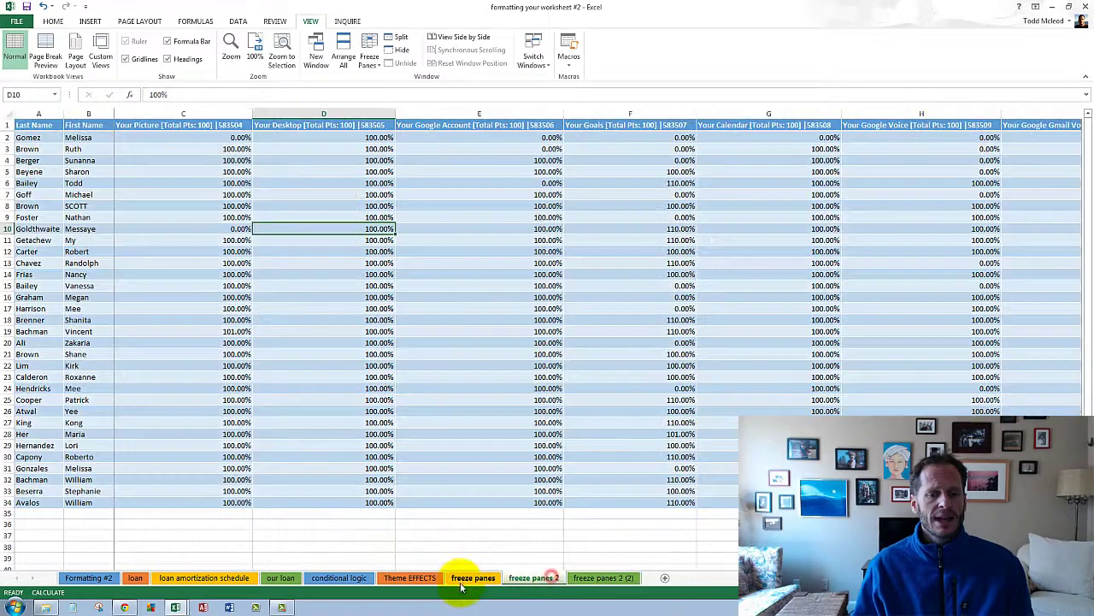
On the freeze panes sheet, go down the loan schedule past row 130 and back to A1 to examine the frozen header row
click(477, 579)
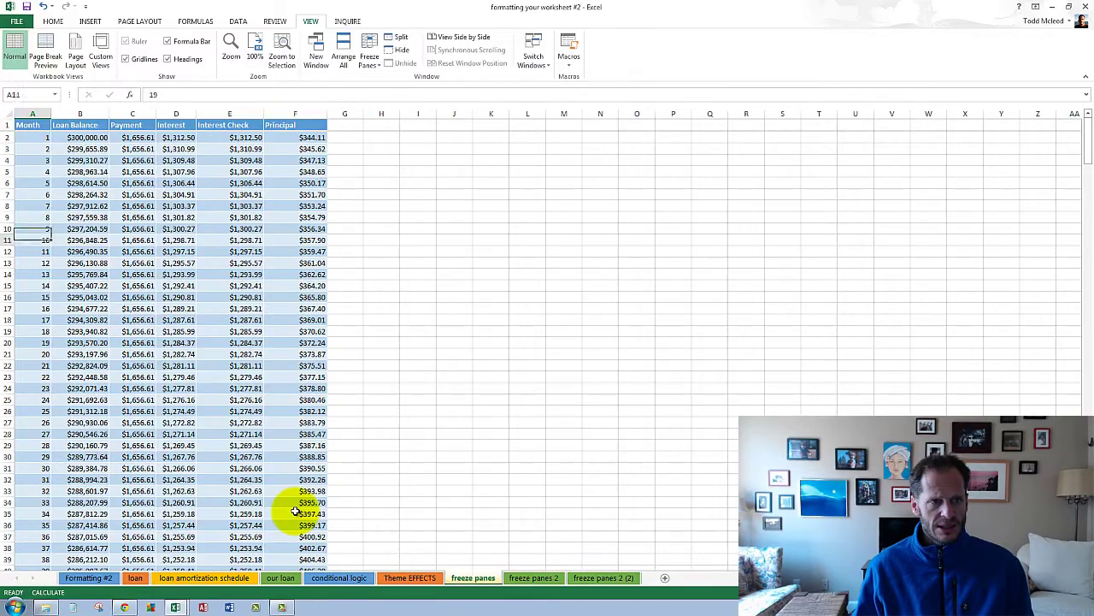
key(Down)
key(Down)
key(Down)
key(Down)
key(Down)
key(Down)
key(Down)
key(Down)
key(Down)
key(Down)
key(Down)
key(Down)
key(Down)
key(Down)
key(Down)
key(Down)
key(Down)
key(Down)
key(Down)
key(Down)
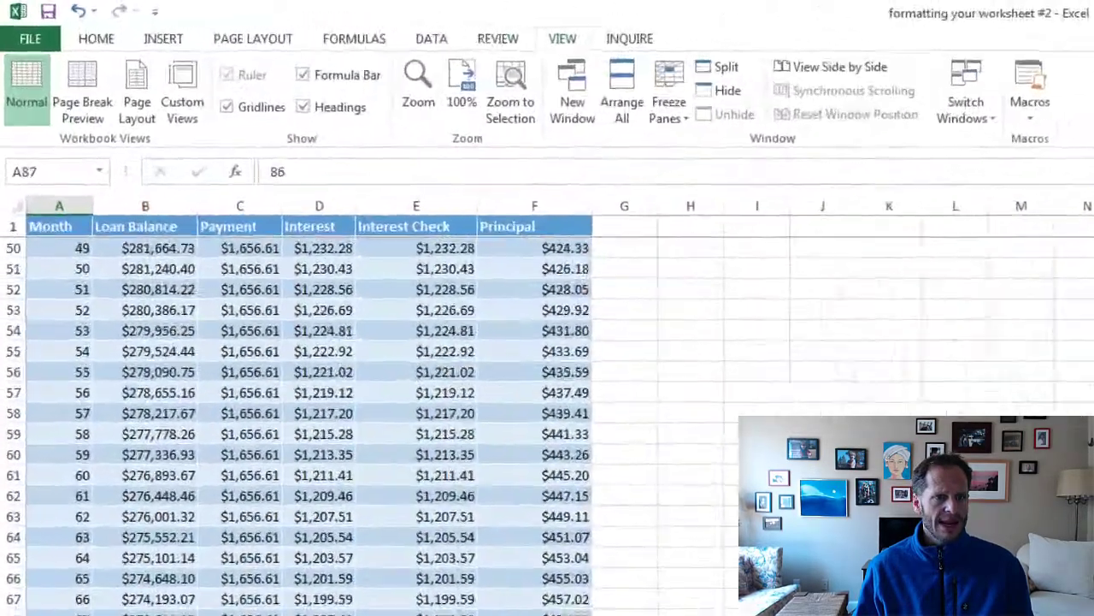
key(Down)
key(Down)
key(Down)
key(Down)
key(Down)
key(Down)
key(Down)
key(Down)
key(Down)
key(Down)
key(Down)
key(Down)
key(Down)
key(Down)
key(Down)
key(Down)
key(Down)
key(Down)
key(Down)
key(Down)
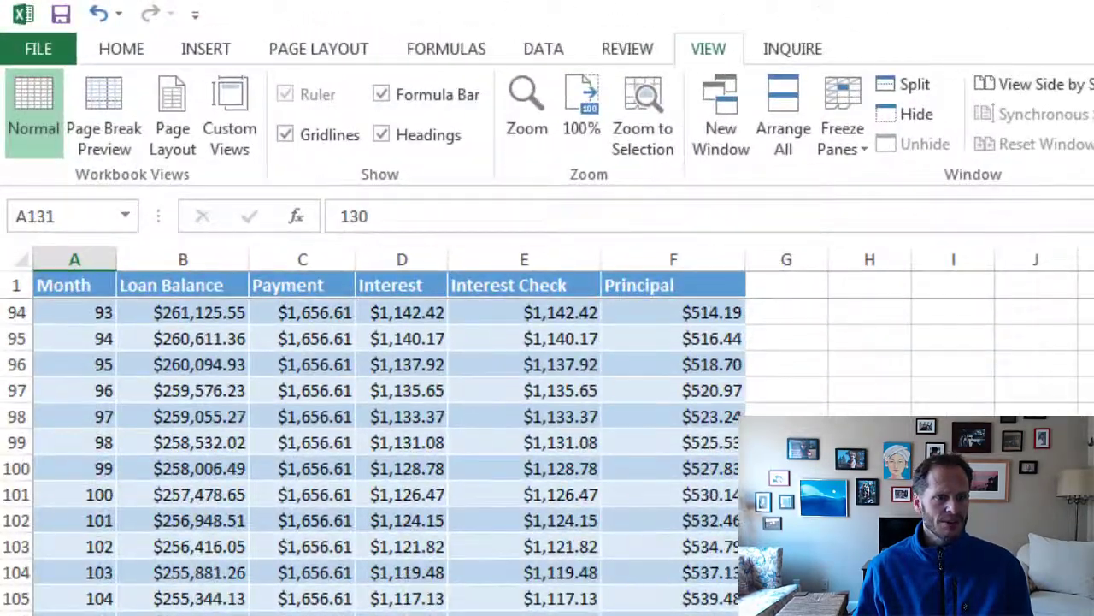
key(Up)
key(Up)
key(Up)
key(Up)
key(Up)
key(Up)
key(Up)
key(Up)
key(Up)
key(Up)
key(Up)
key(Up)
key(Up)
key(Up)
key(Up)
key(Up)
key(Up)
key(Up)
key(Up)
key(Up)
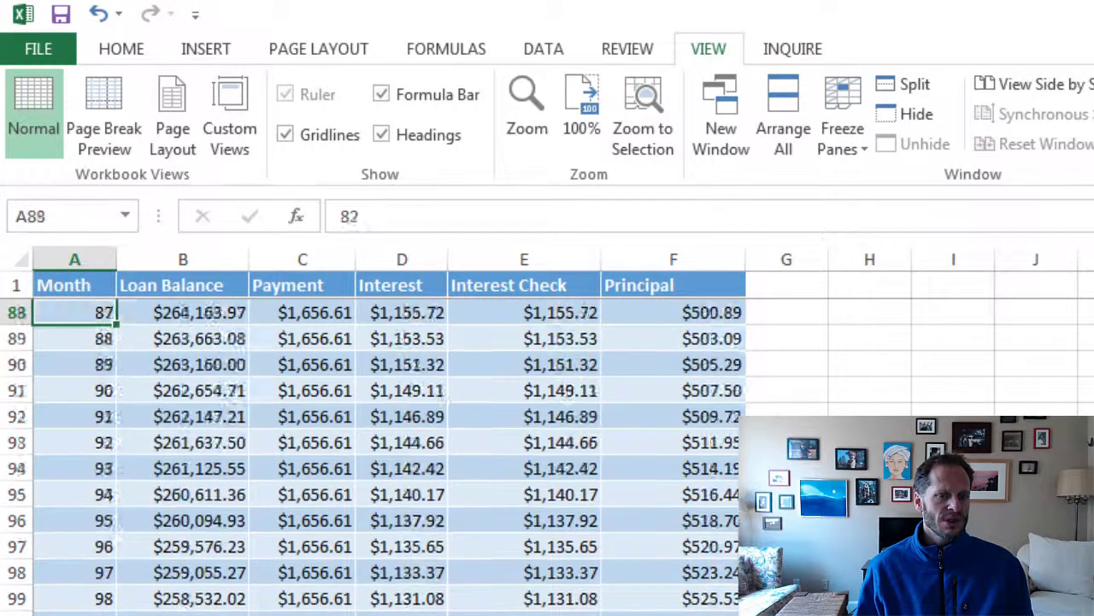
key(Up)
key(Up)
key(Up)
key(Up)
key(Up)
key(Up)
key(Up)
key(Up)
key(Up)
key(Up)
key(Up)
key(Up)
key(Up)
key(Up)
key(Up)
key(Up)
key(Up)
key(Up)
key(Up)
key(Up)
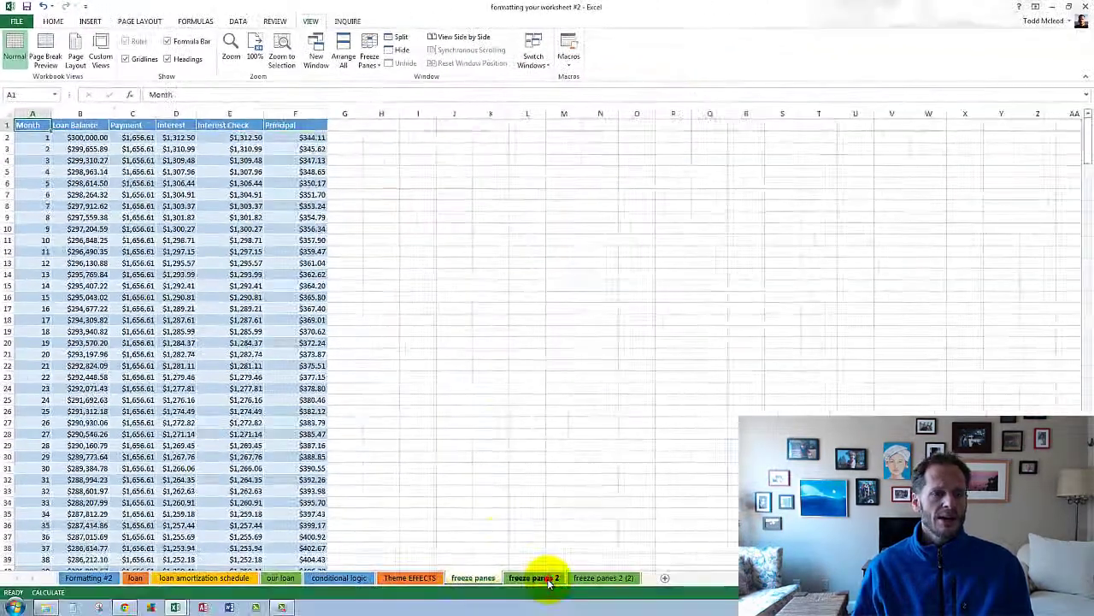
On the freeze panes 2 sheet, go down column C past the last student row to examine the frozen header row
click(539, 579)
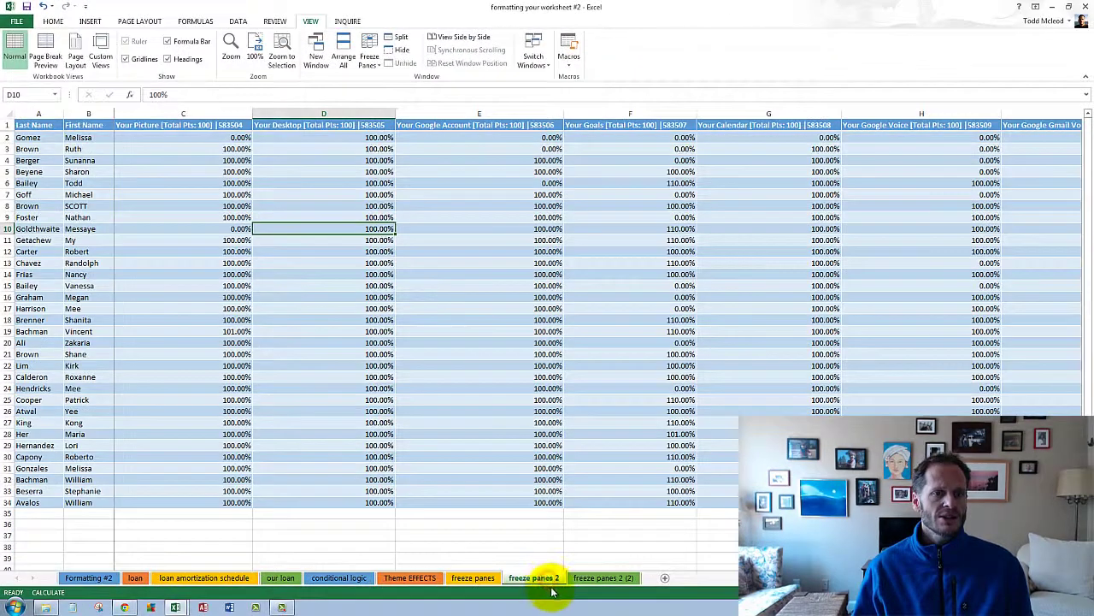
click(191, 161)
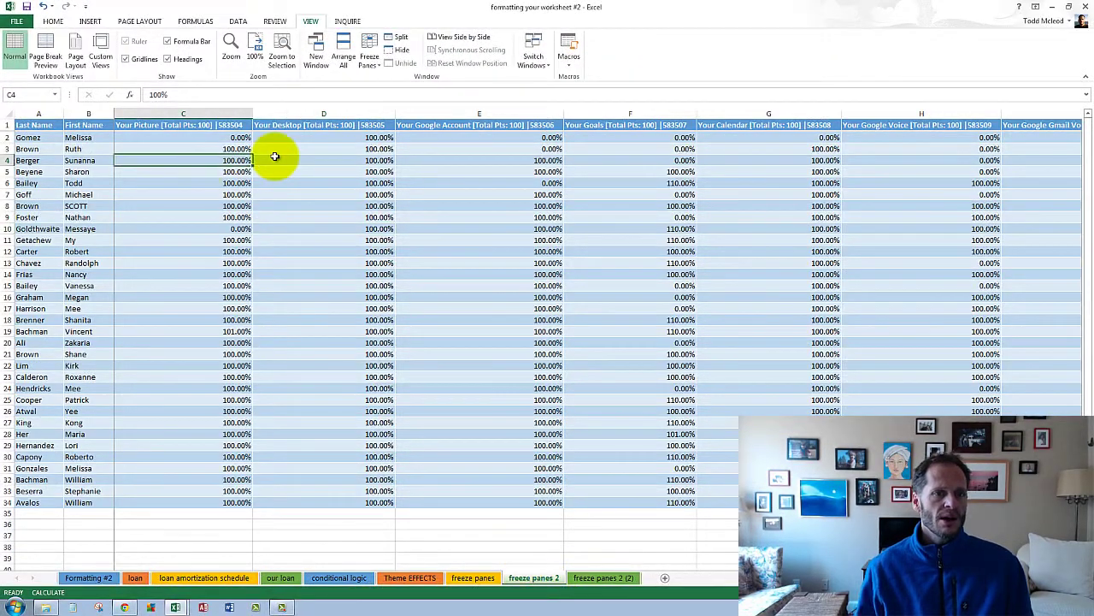
drag(1089, 196, 1092, 357)
scroll(547, 342, down, 3)
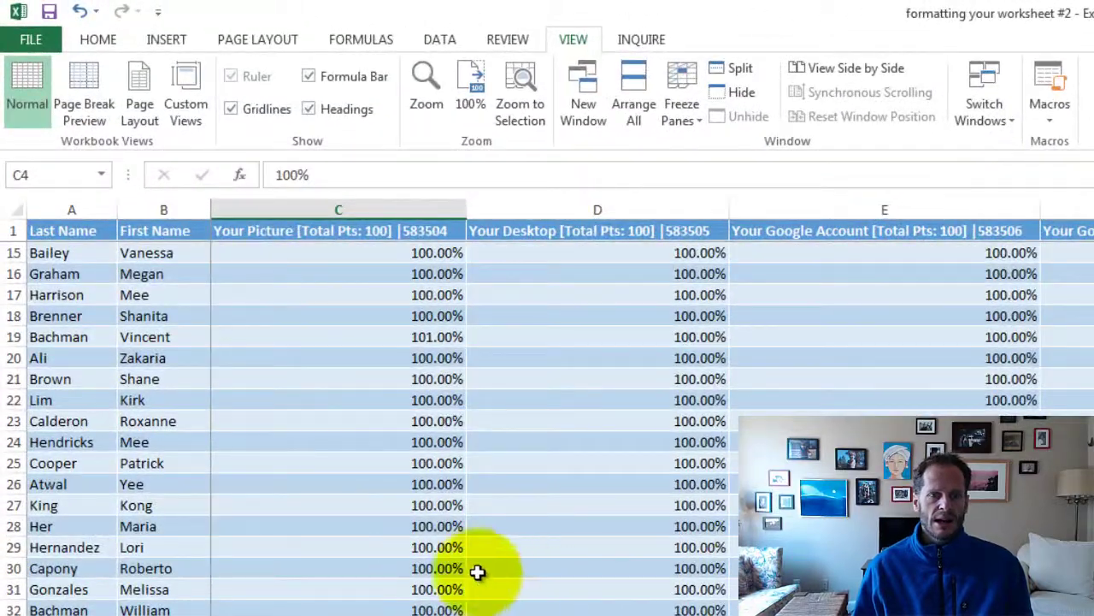
click(429, 570)
key(Down)
key(Down)
key(Down)
key(Down)
key(Down)
key(Down)
key(Down)
key(Down)
key(Down)
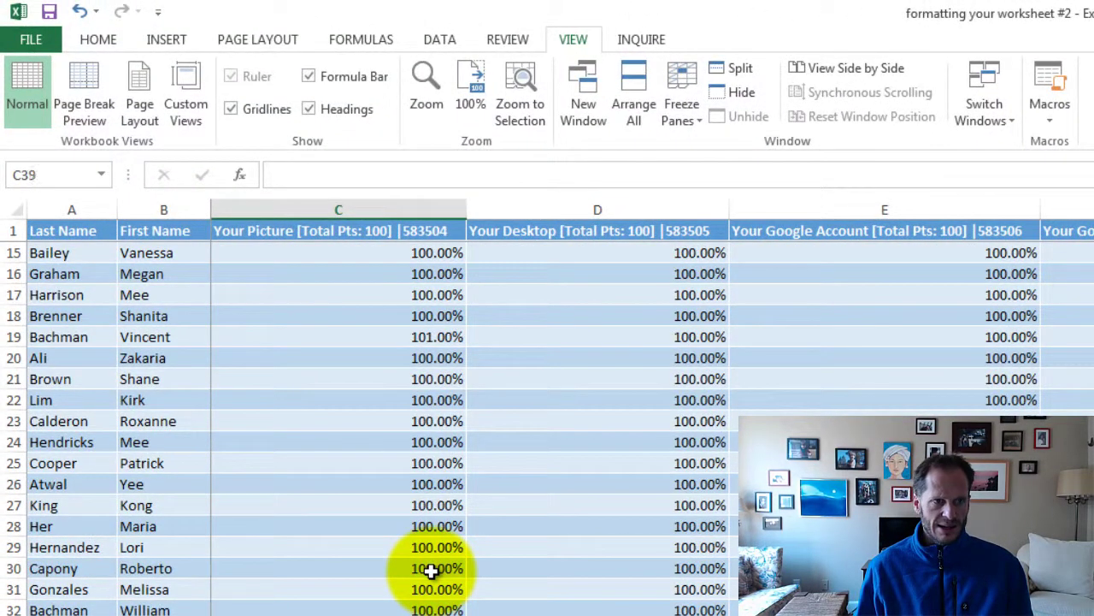
key(Down)
key(Down)
key(Down)
key(Down)
key(Down)
key(Down)
key(Down)
key(Down)
key(Down)
key(Down)
key(Down)
key(Down)
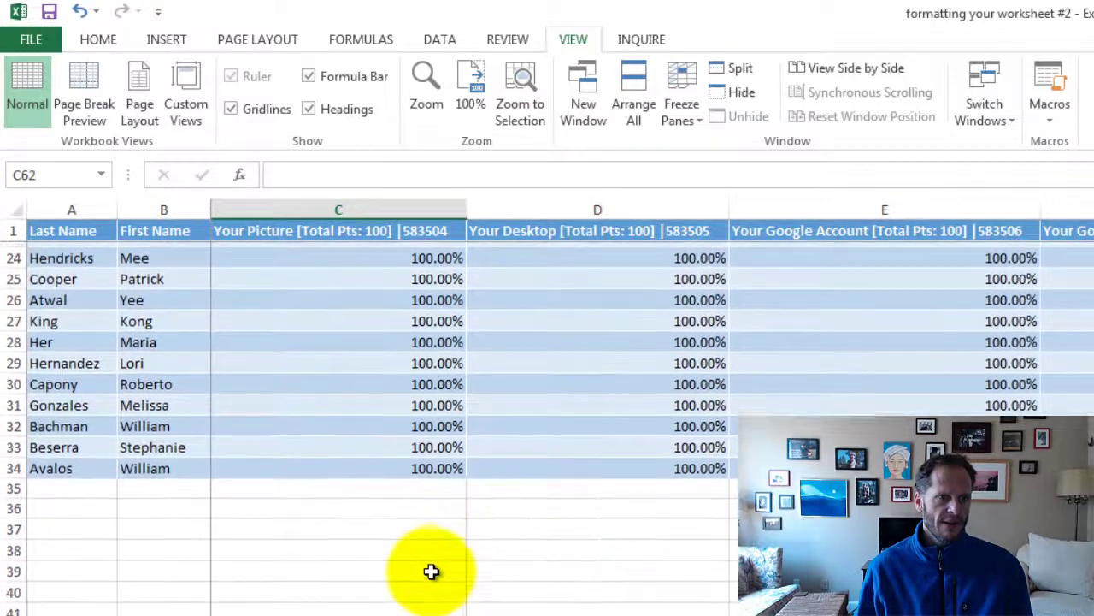
key(Down)
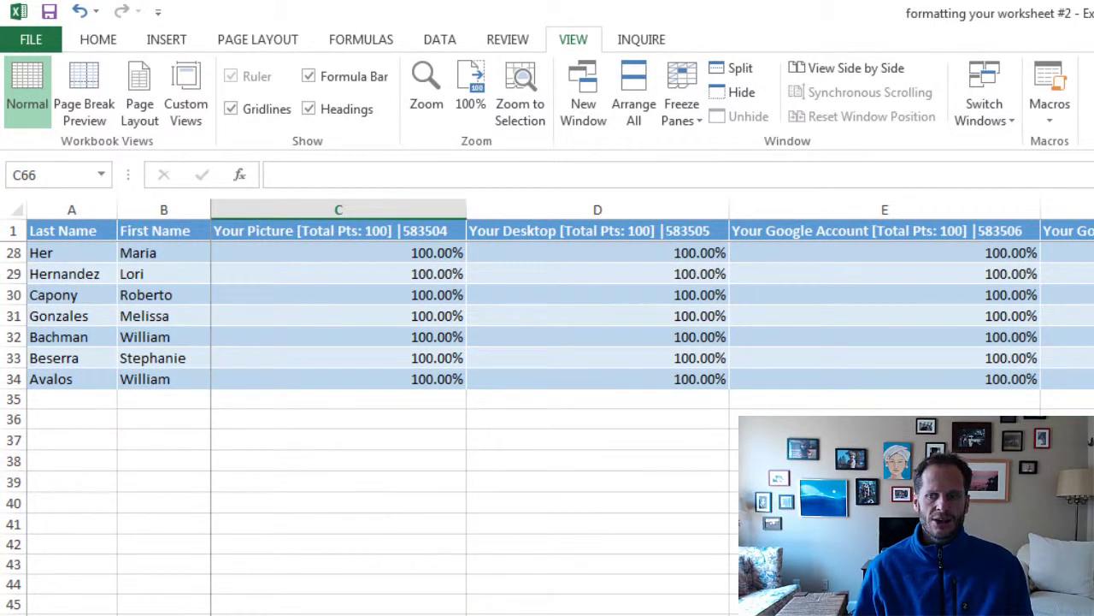
Look across the gradebook to the Final Grade and Grade columns and back to examine the frozen name columns
scroll(650, 342, right, 12)
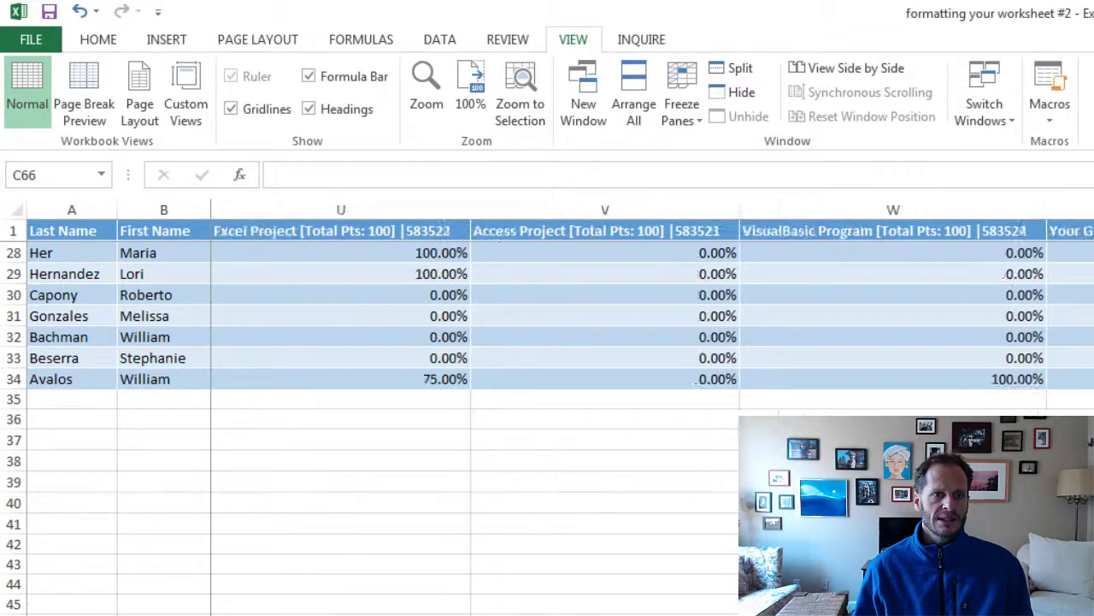
scroll(650, 342, right, 15)
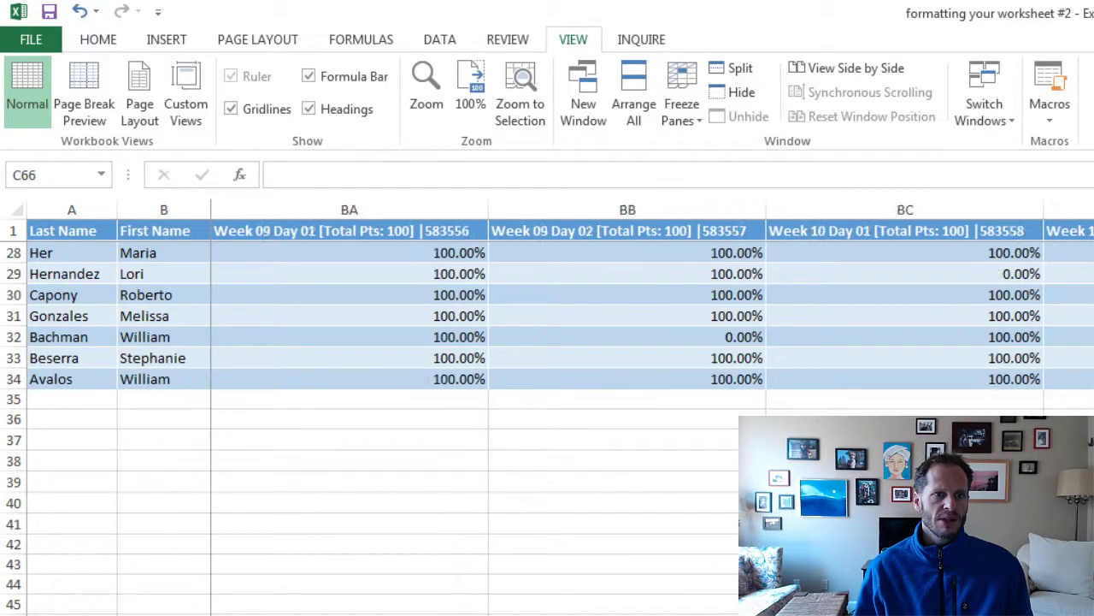
scroll(650, 342, right, 15)
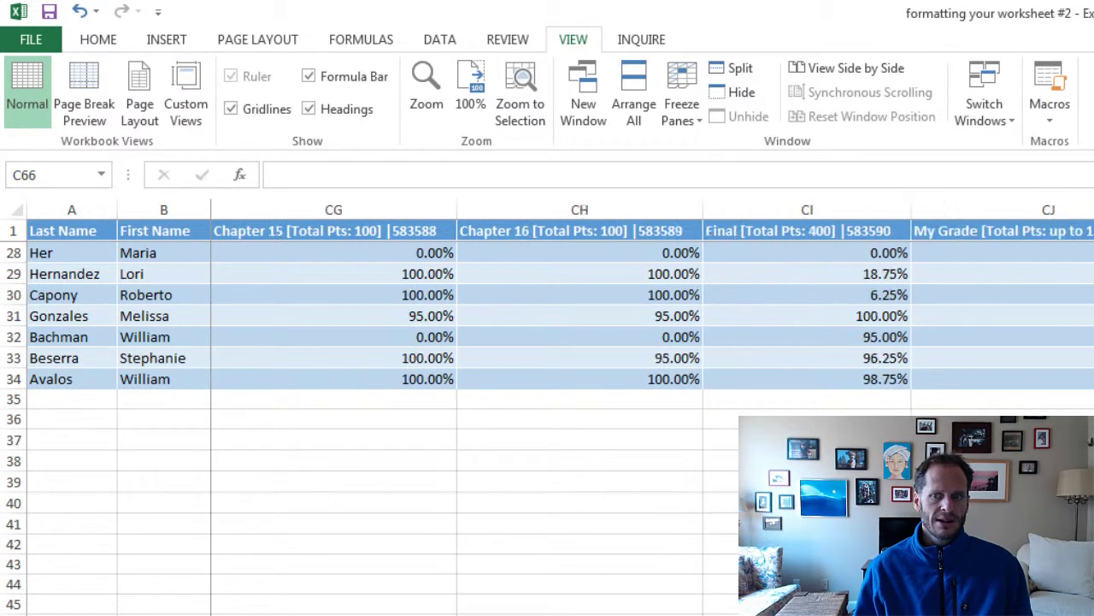
scroll(650, 342, right, 2)
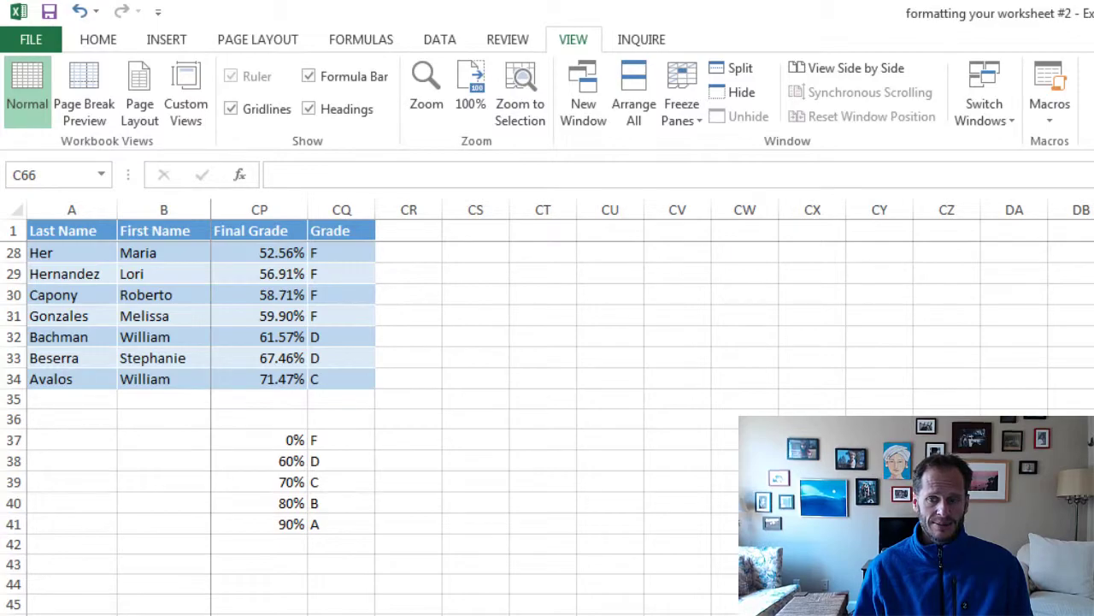
scroll(548, 385, left, 20)
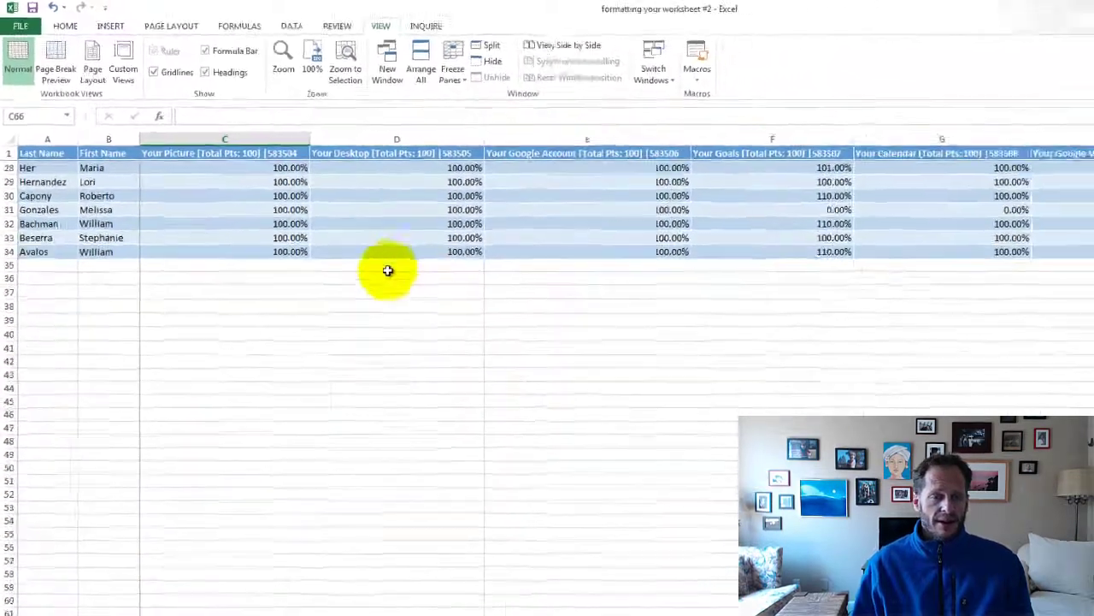
click(597, 457)
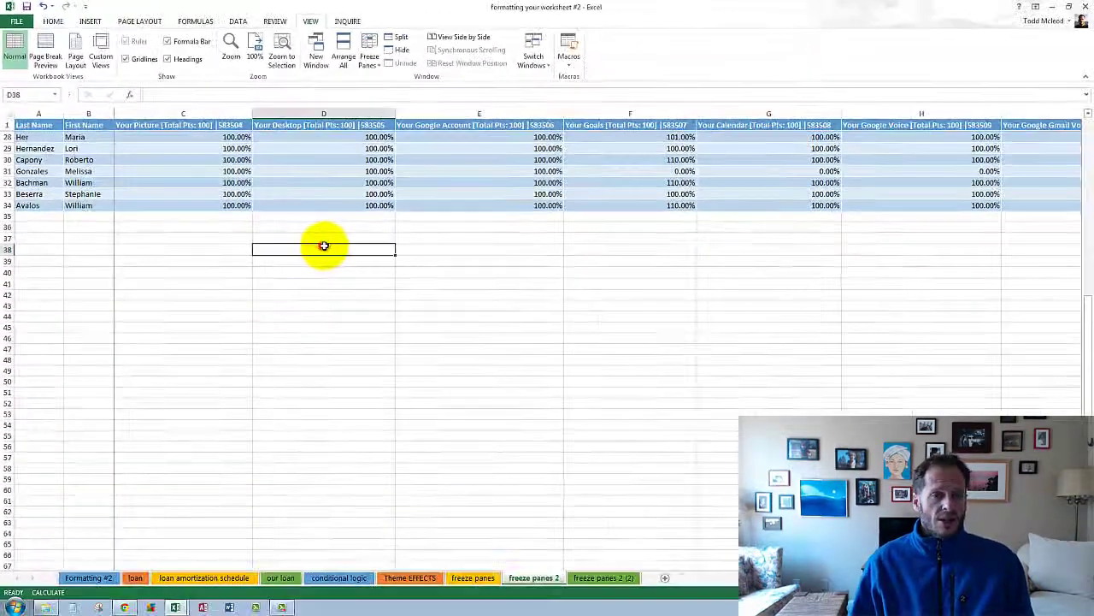
On the freeze panes 2 (2) sheet, freeze the header row and the Last Name and First Name columns, using cell C2 as the split point
click(624, 576)
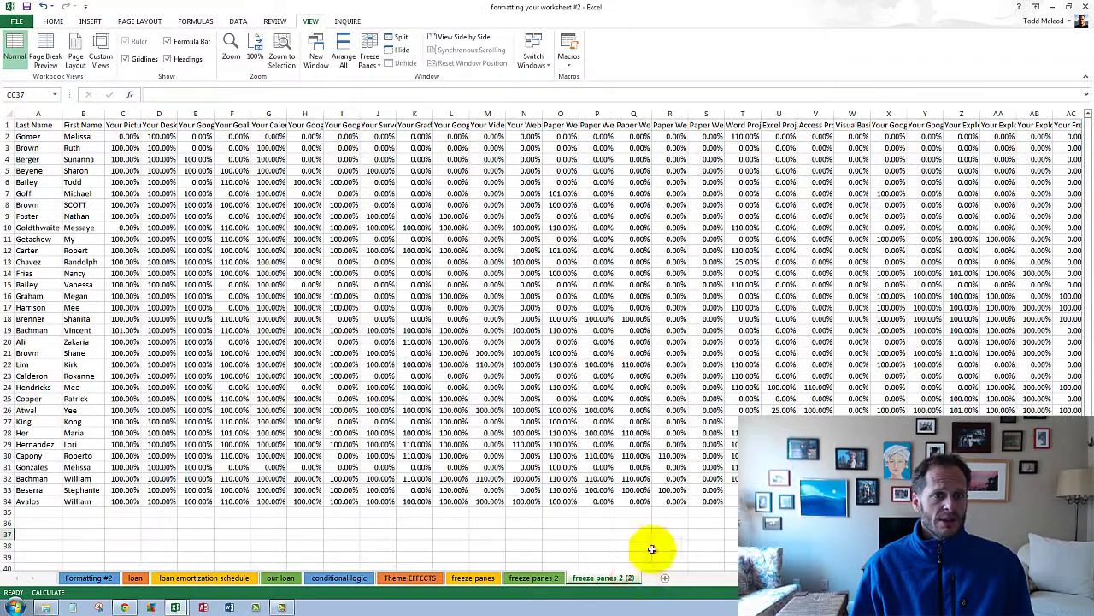
click(125, 139)
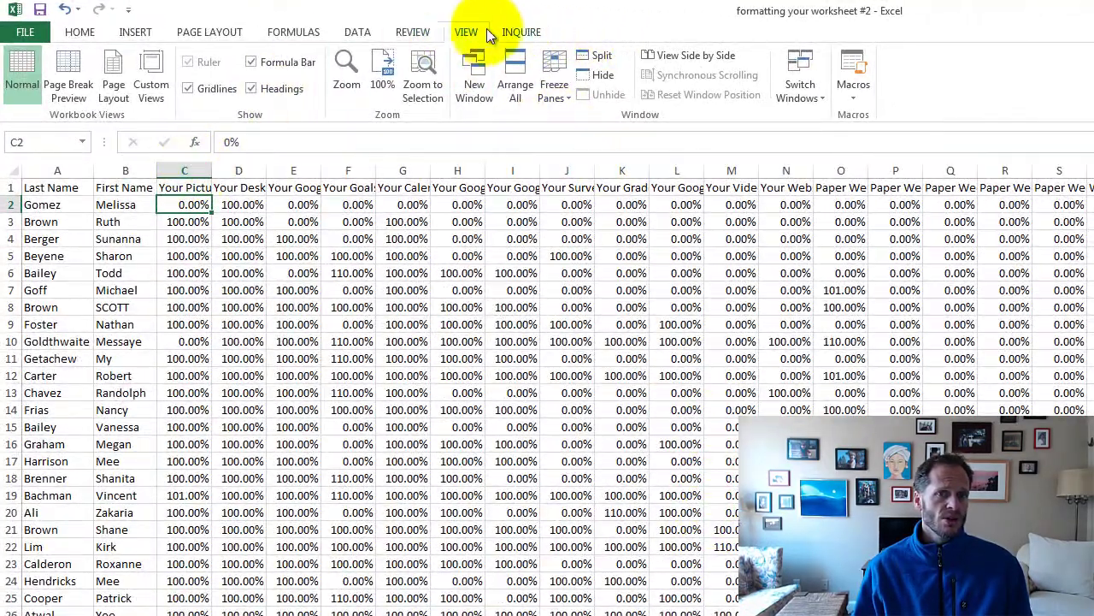
click(568, 97)
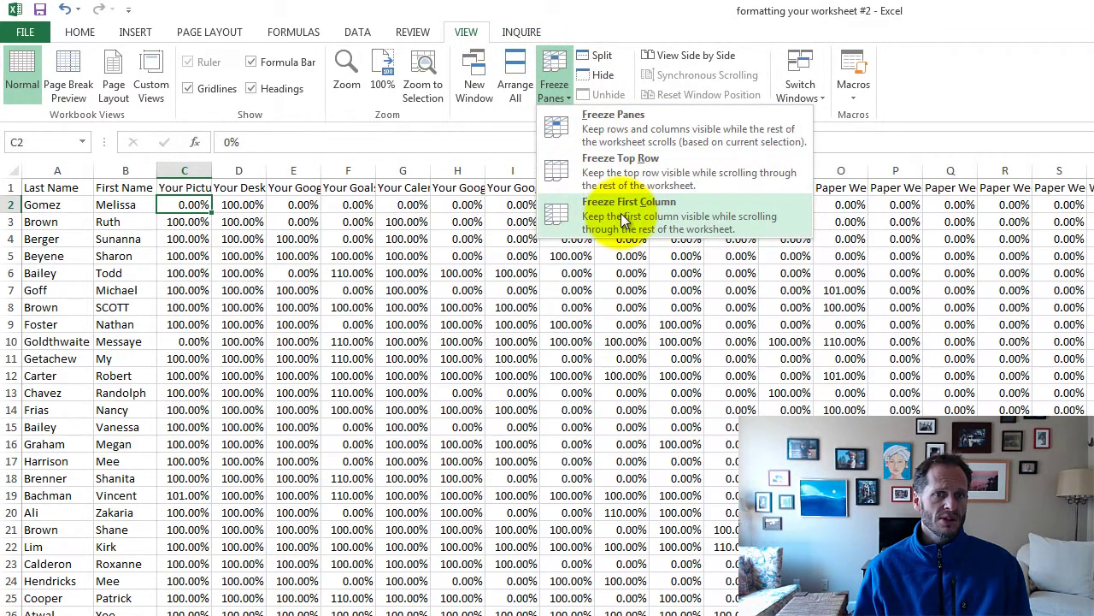
click(621, 125)
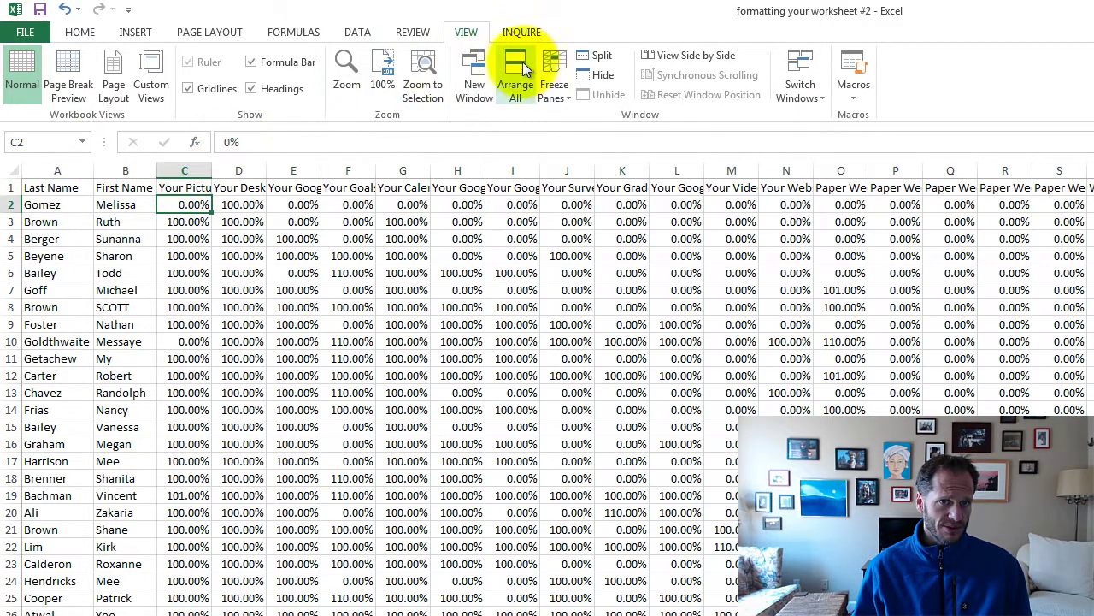
click(554, 85)
click(593, 128)
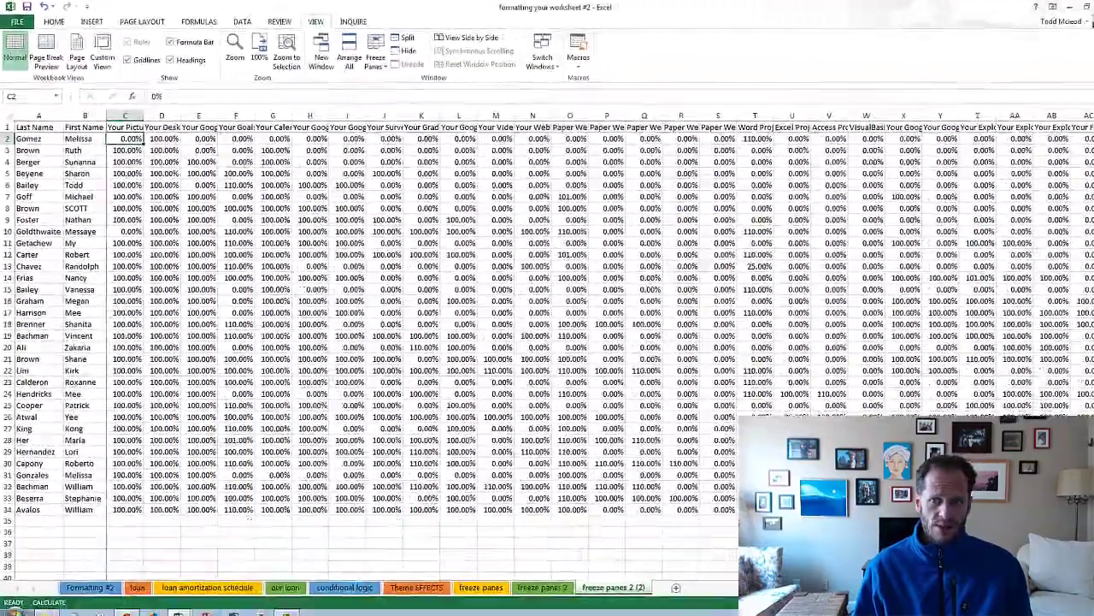
mouse_move(821, 578)
mouse_down()
mouse_move(923, 578)
mouse_move(821, 578)
mouse_up()
scroll(1088, 312, down, 1)
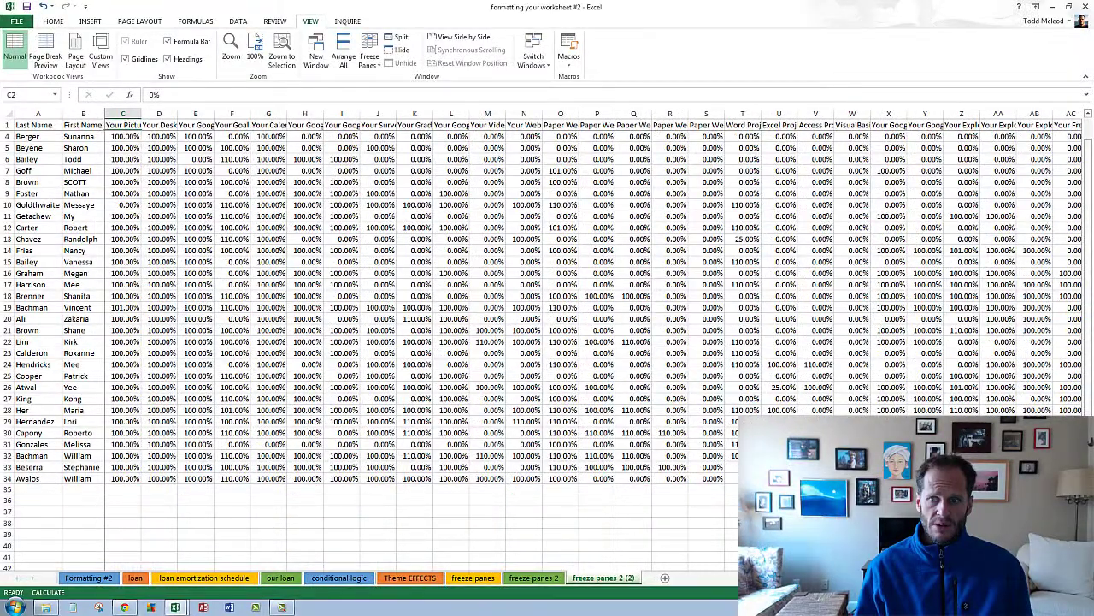
scroll(547, 312, down, 3)
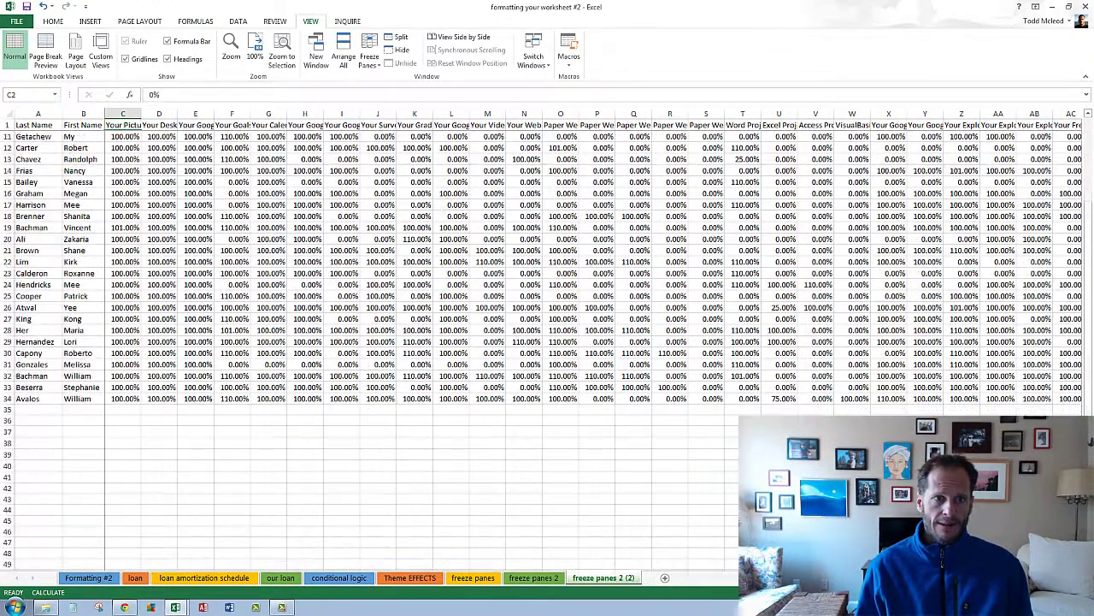
scroll(1078, 342, up, 3)
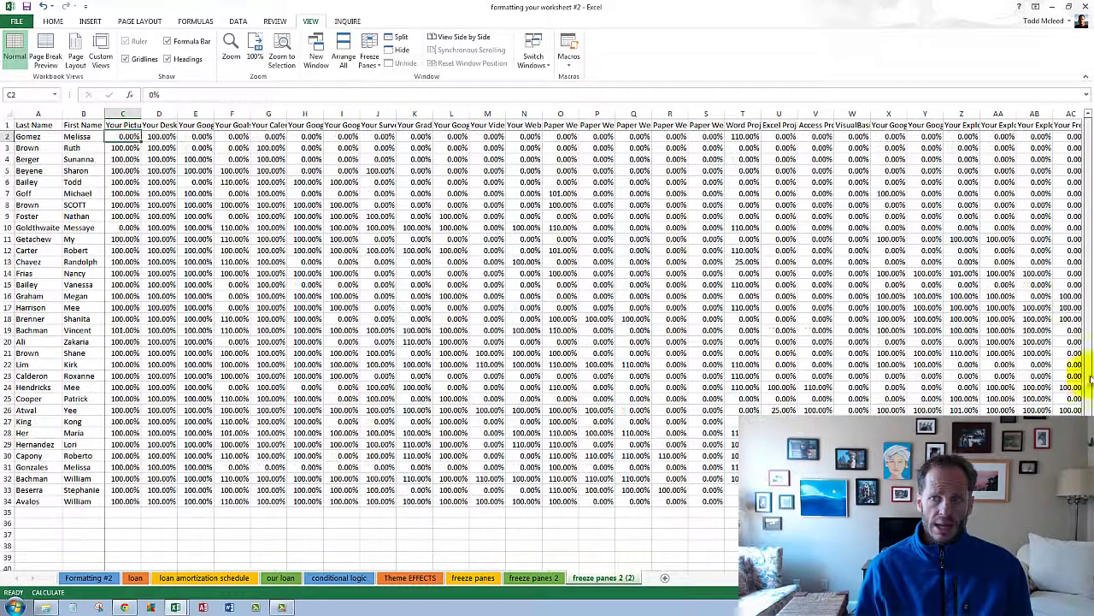
Unfreeze the panes and freeze them again from cell E2, keeping the header row and columns A through D in place
click(369, 58)
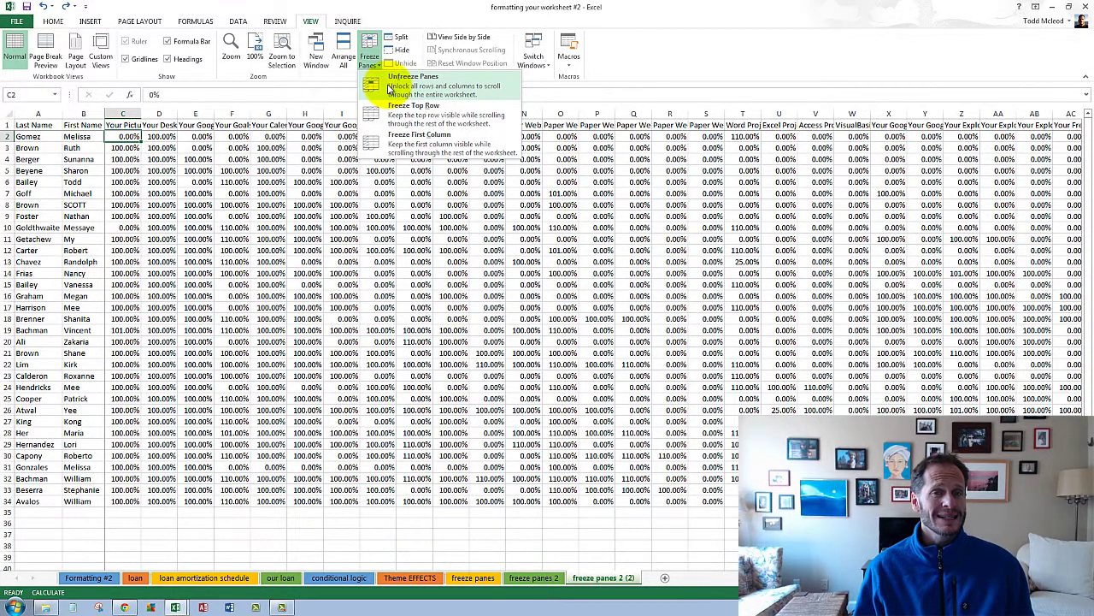
click(391, 85)
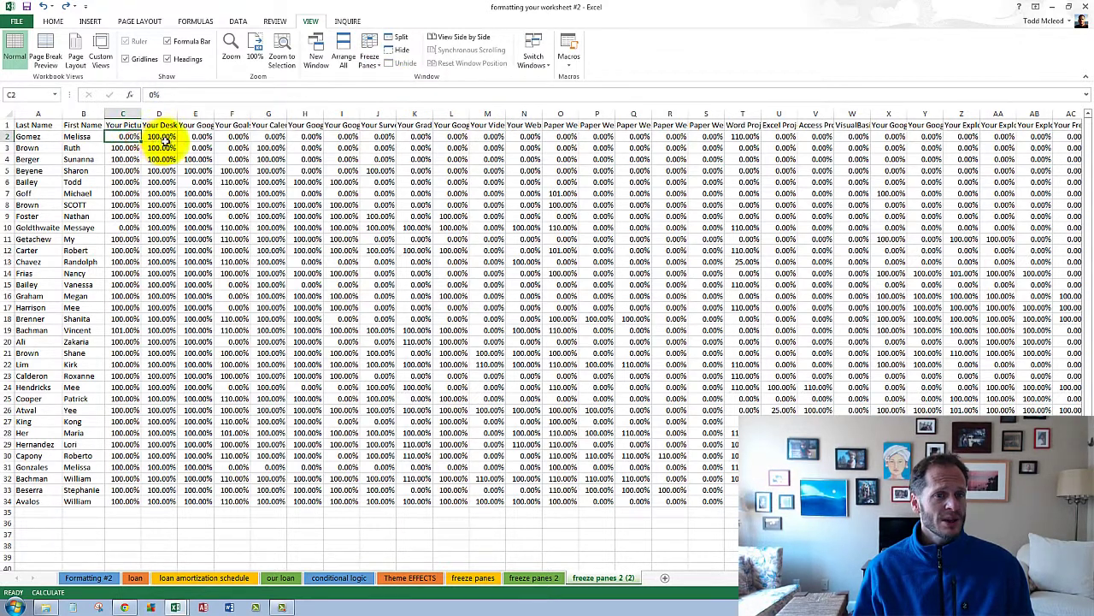
click(198, 138)
click(369, 53)
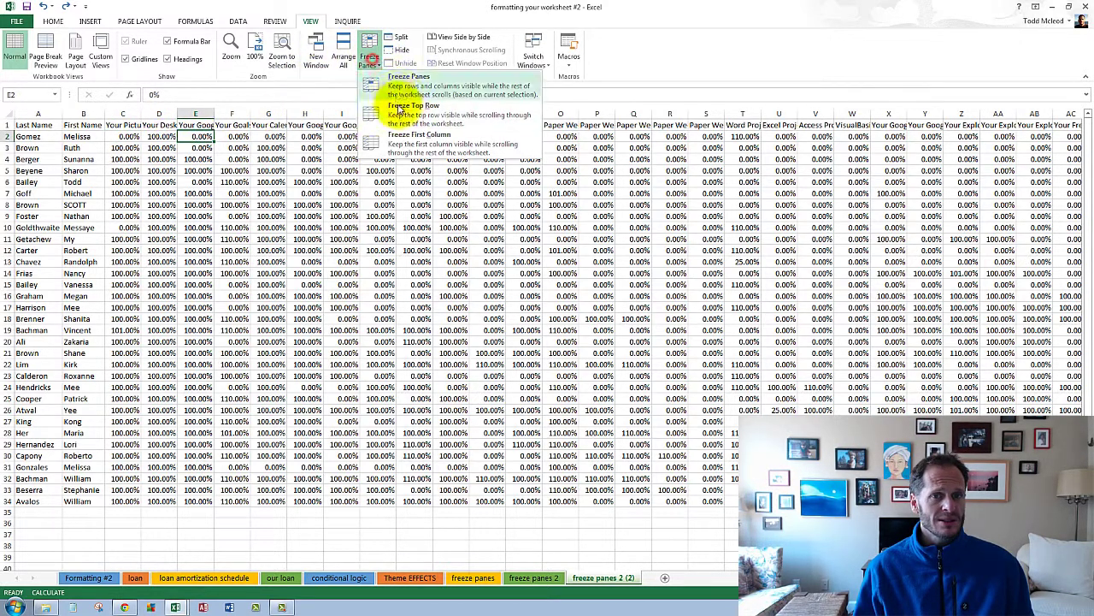
click(400, 85)
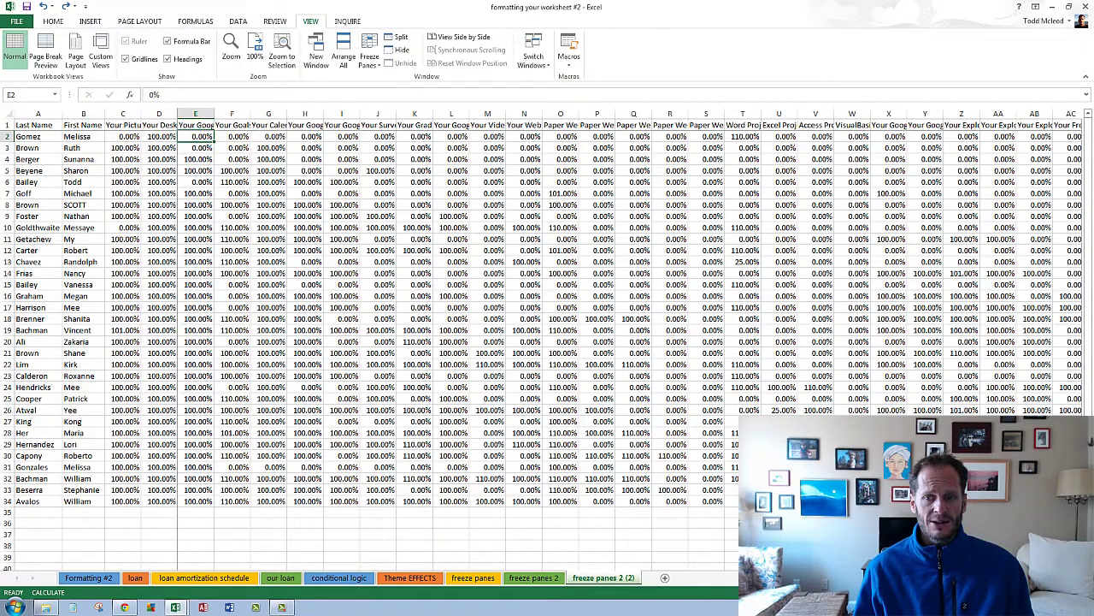
mouse_move(813, 578)
mouse_down()
mouse_move(902, 578)
mouse_move(812, 578)
mouse_up()
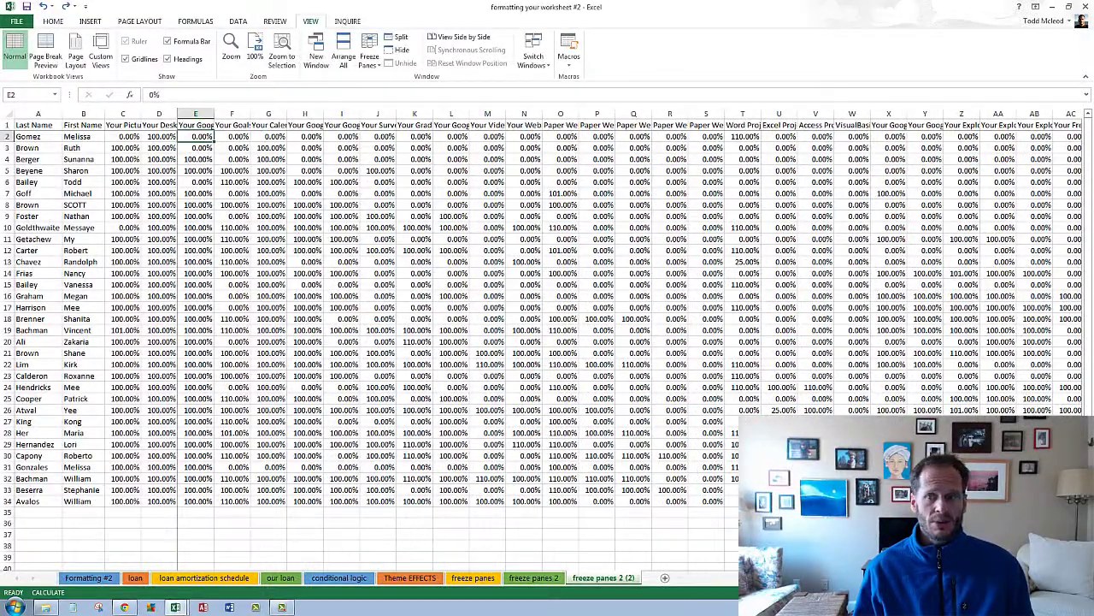
scroll(547, 342, down, 15)
scroll(547, 342, up, 7)
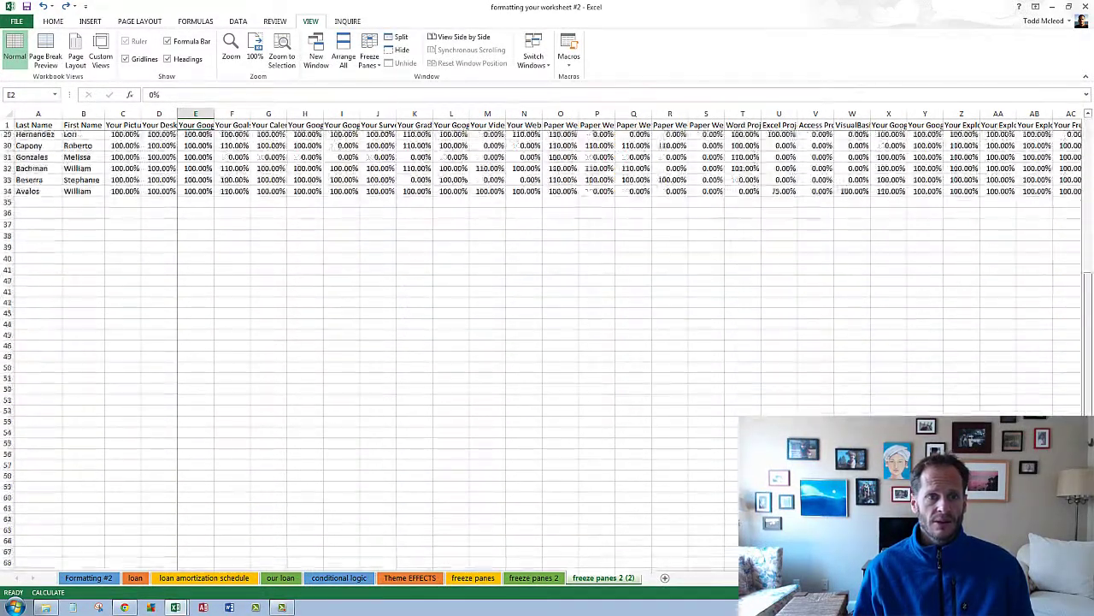
scroll(547, 342, up, 7)
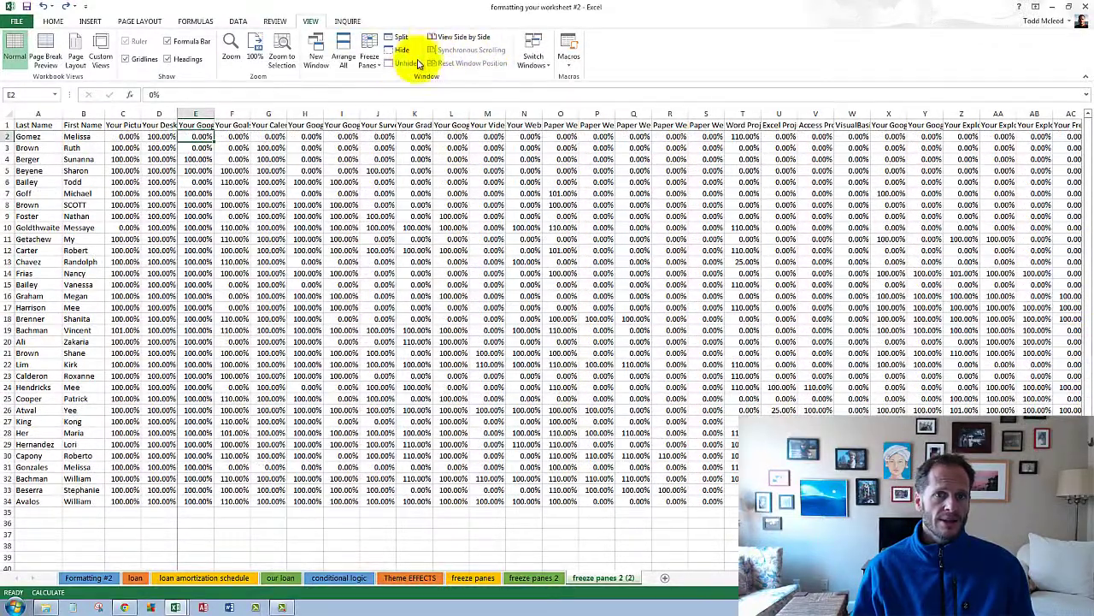
Unfreeze the panes on the freeze panes 2 (2) sheet and select cell I13
click(374, 62)
click(394, 86)
click(342, 170)
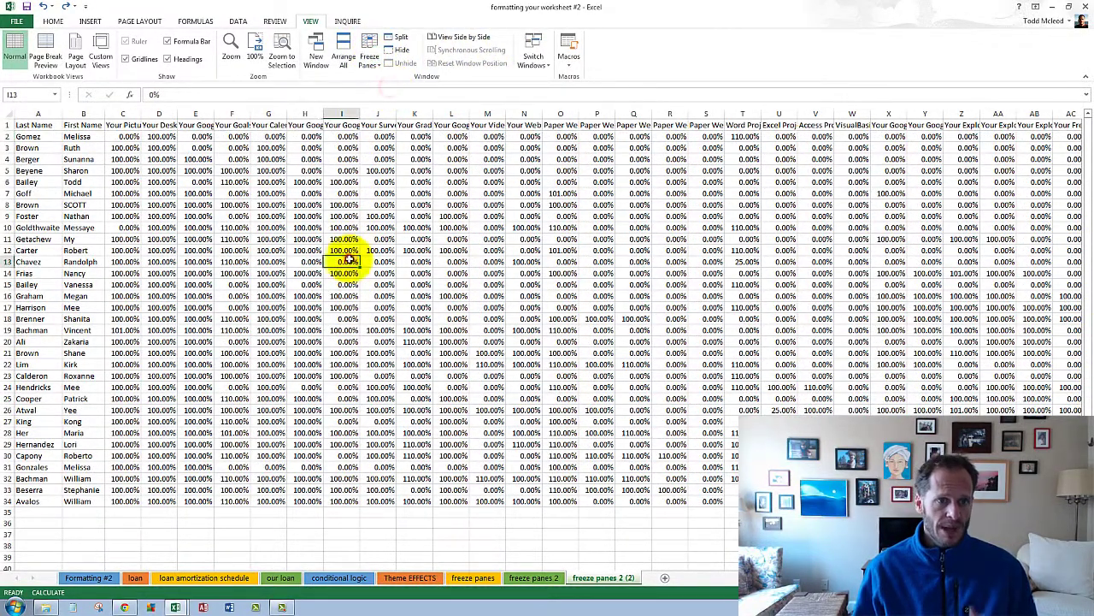